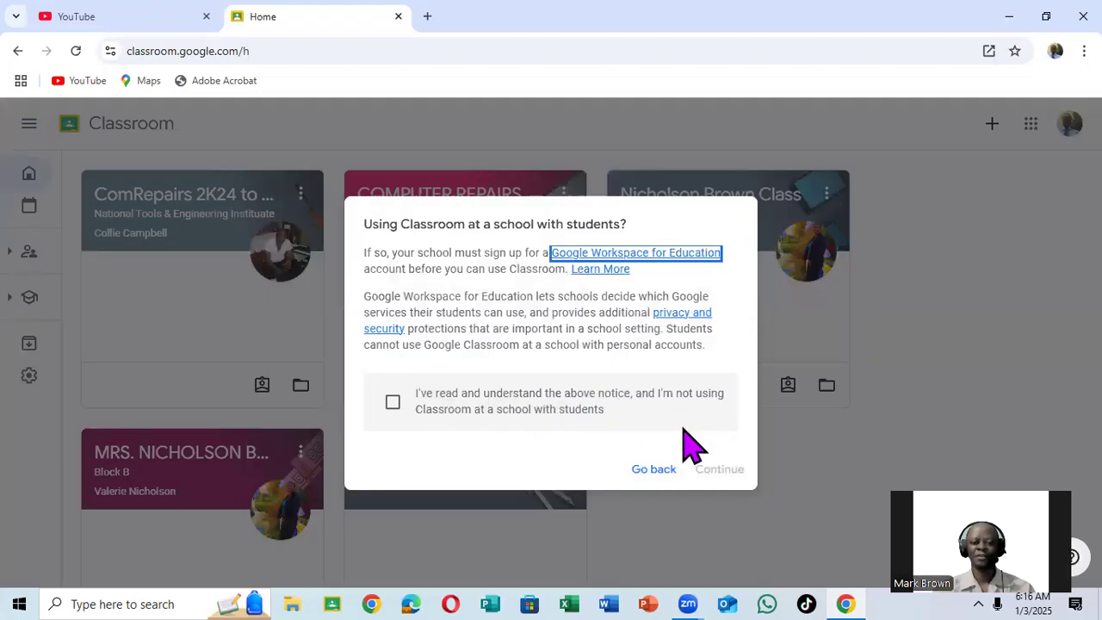
# Acknowledge the notice about not using Classroom at a school with students and name the new class ARTS CLASS.
pyautogui.click(393, 404)
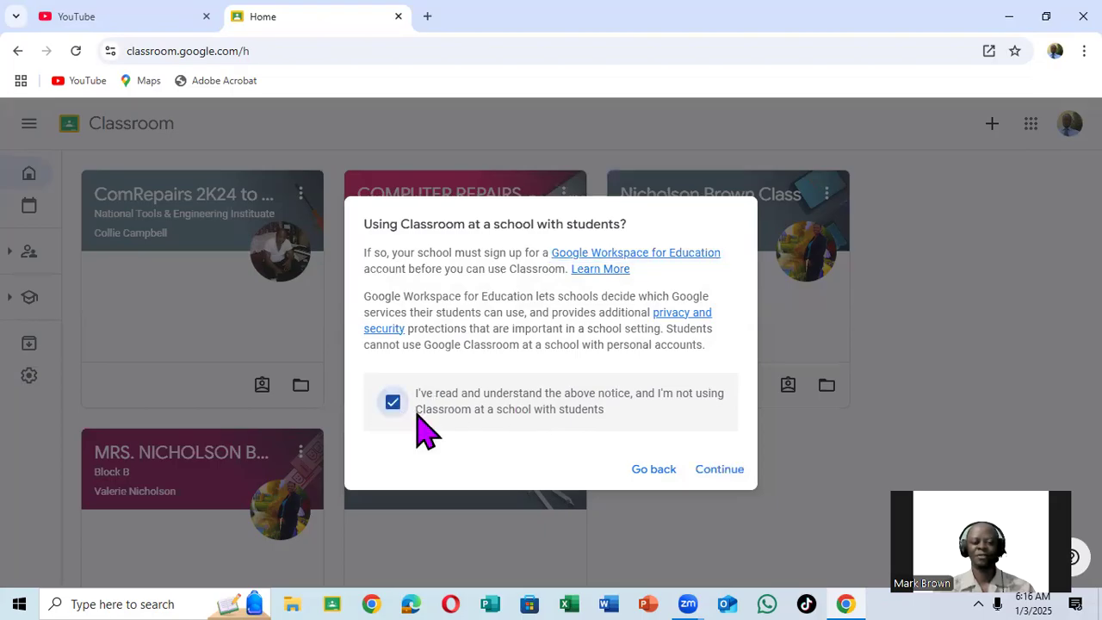
pyautogui.click(715, 471)
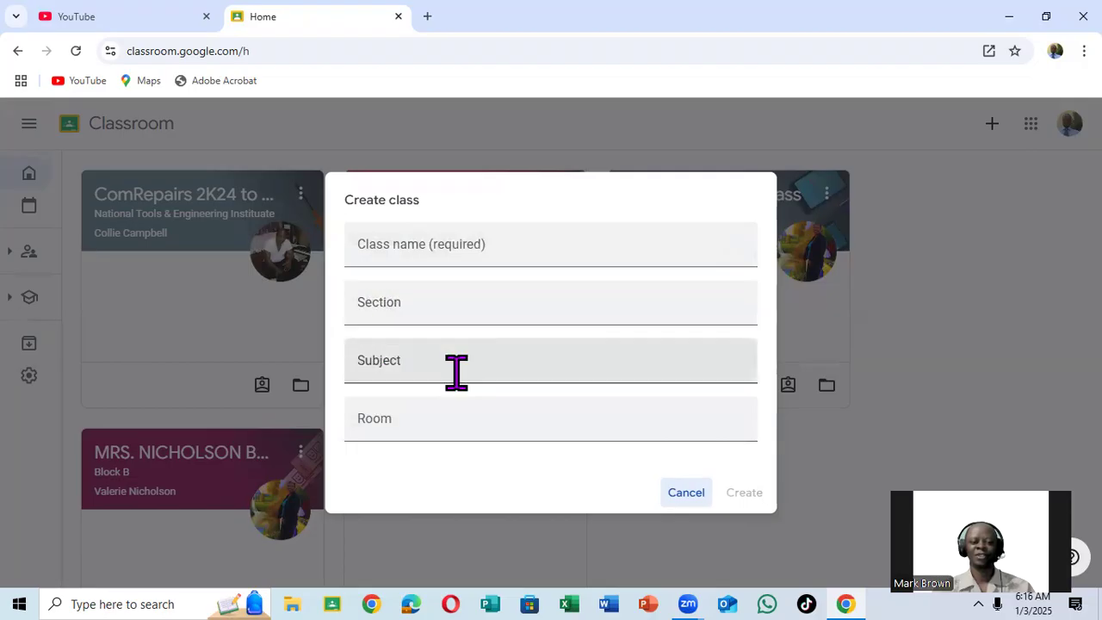
pyautogui.click(416, 246)
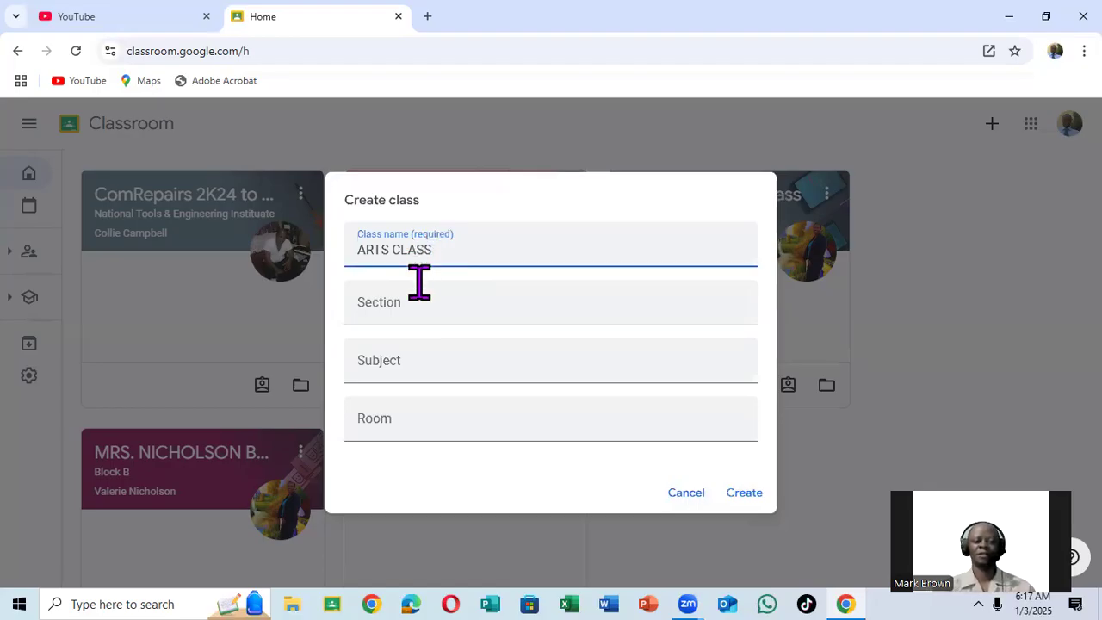
# Enter CRAF as the subject and 6 as the room, leave the section blank, and create the class.
pyautogui.click(435, 363)
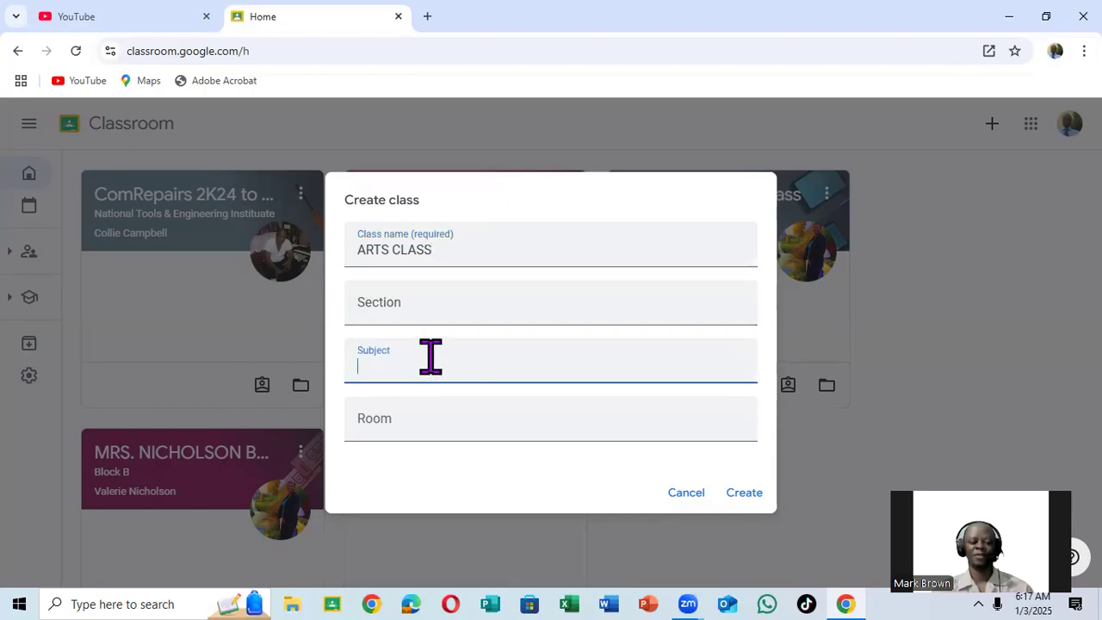
pyautogui.write('CRAF')
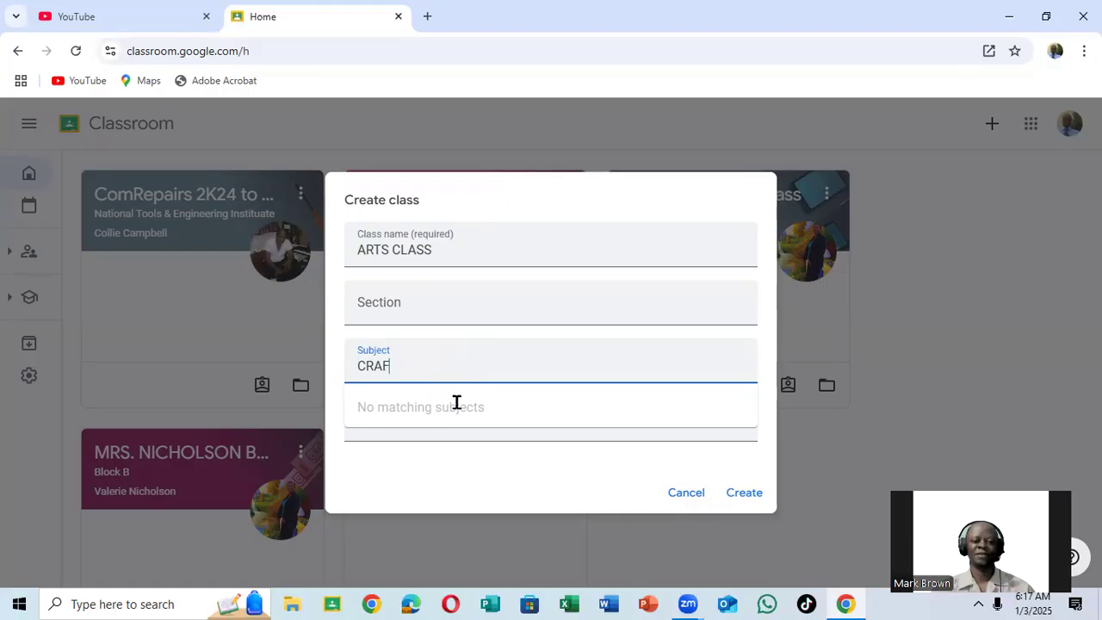
pyautogui.click(411, 297)
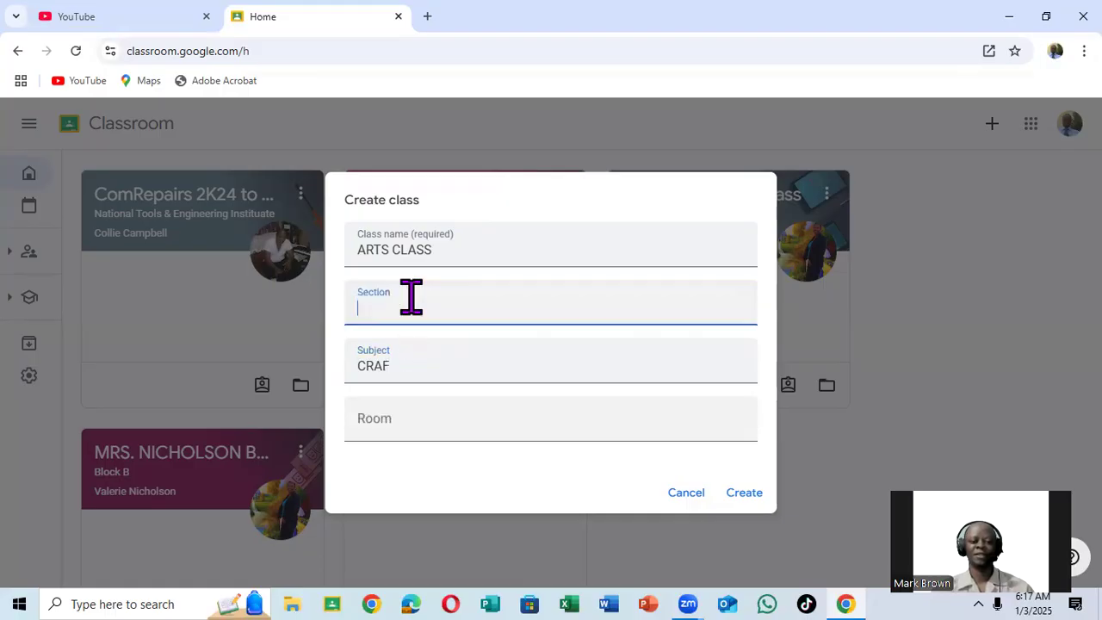
pyautogui.click(398, 416)
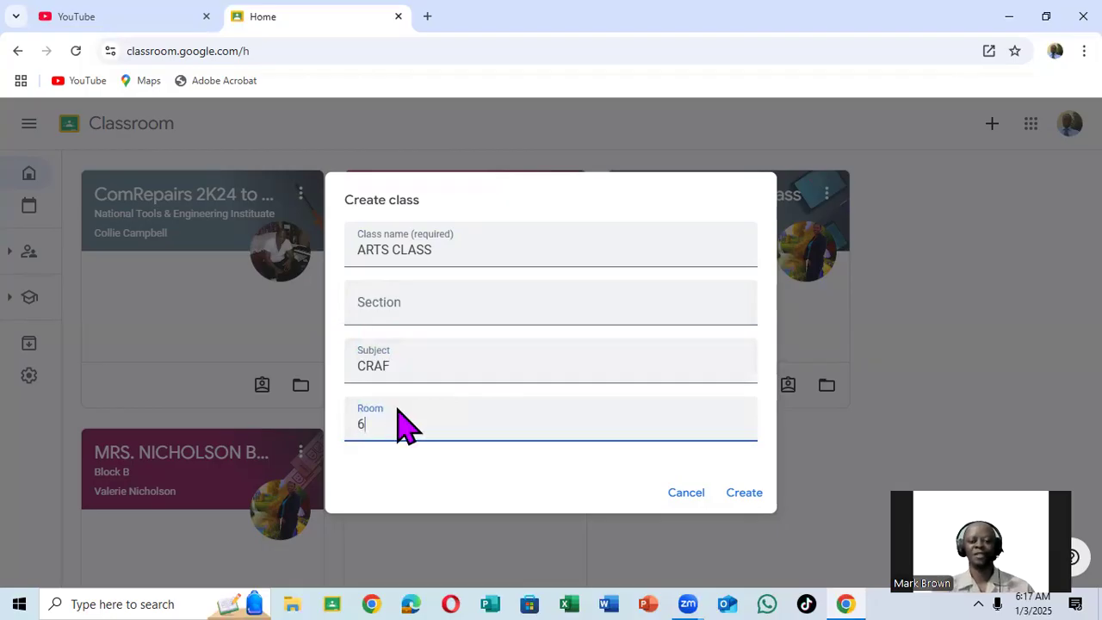
pyautogui.click(414, 305)
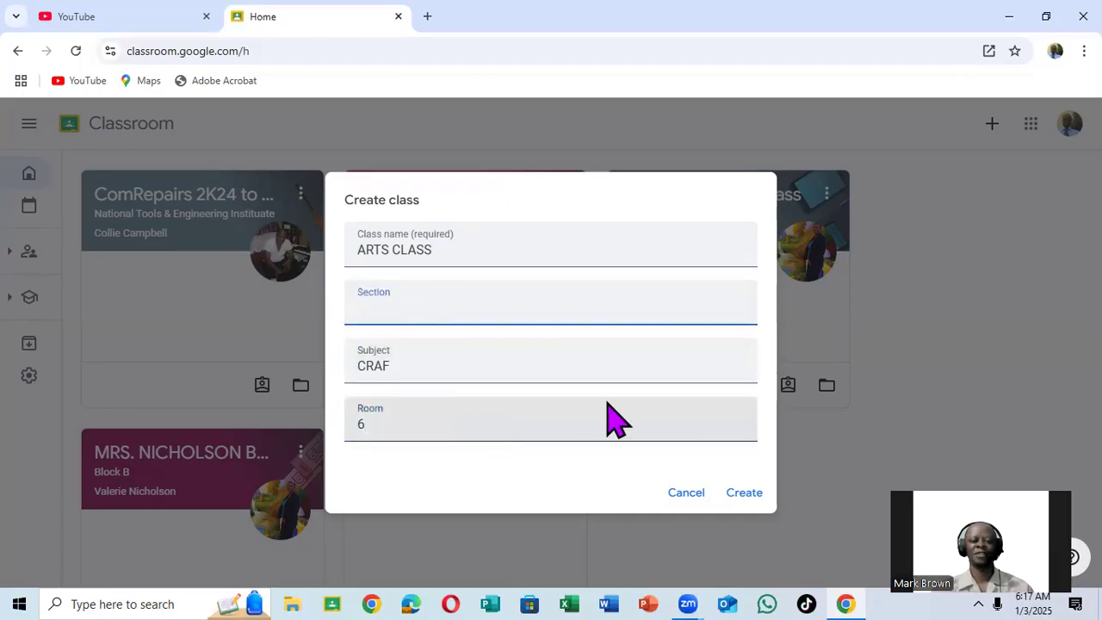
pyautogui.click(751, 494)
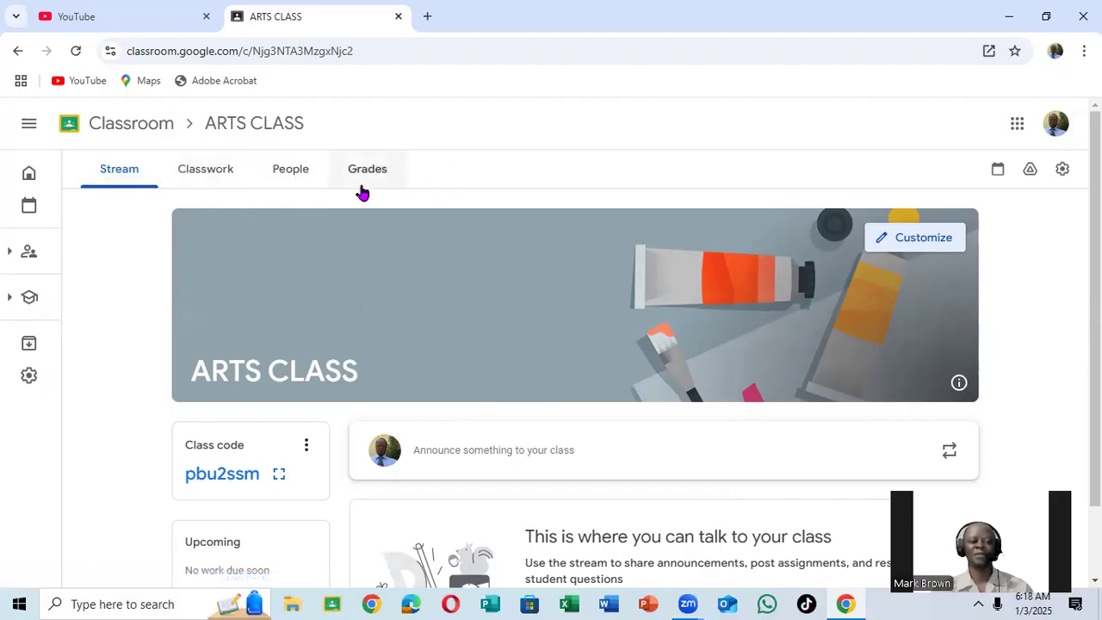
# Look over the class stream page and view the enlarged class code, then close it.
pyautogui.scroll(-1, 439, 402)
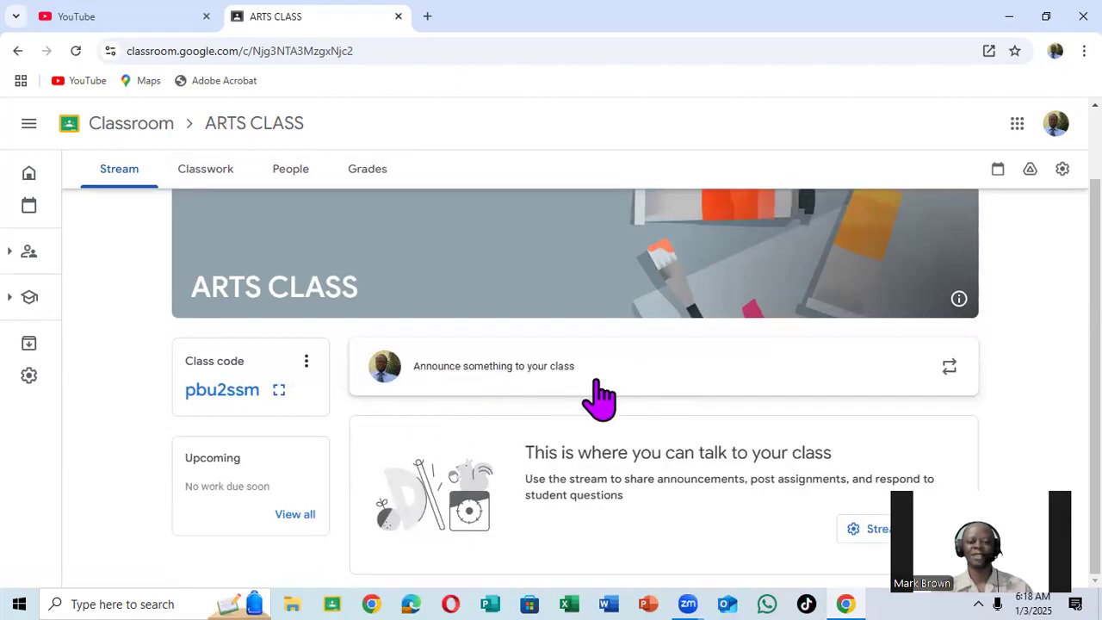
pyautogui.scroll(1, 594, 401)
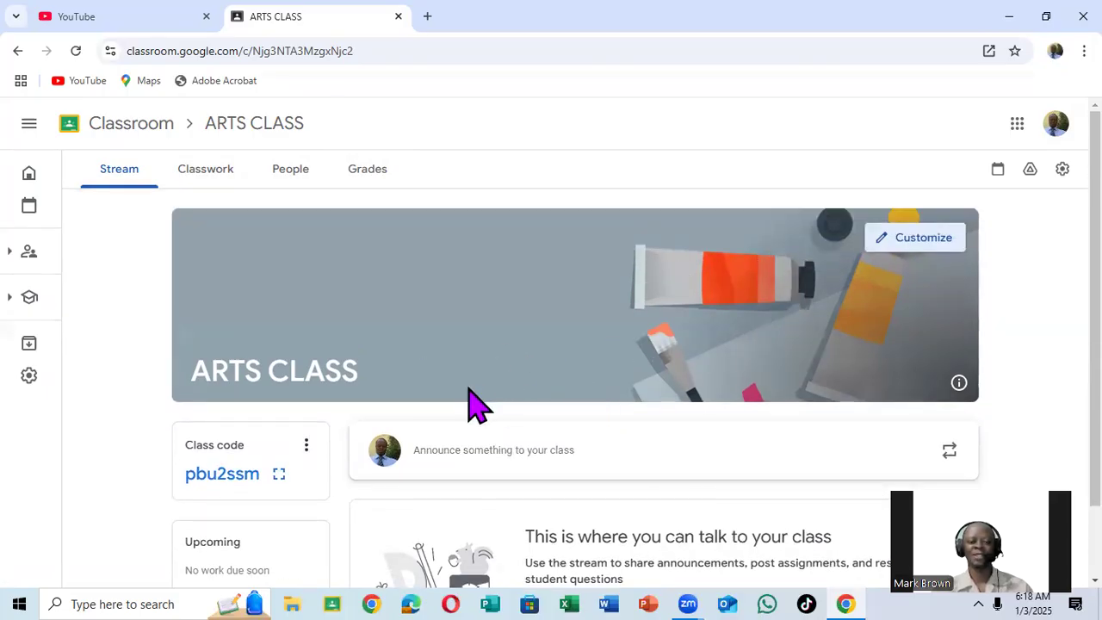
pyautogui.scroll(-1, 465, 338)
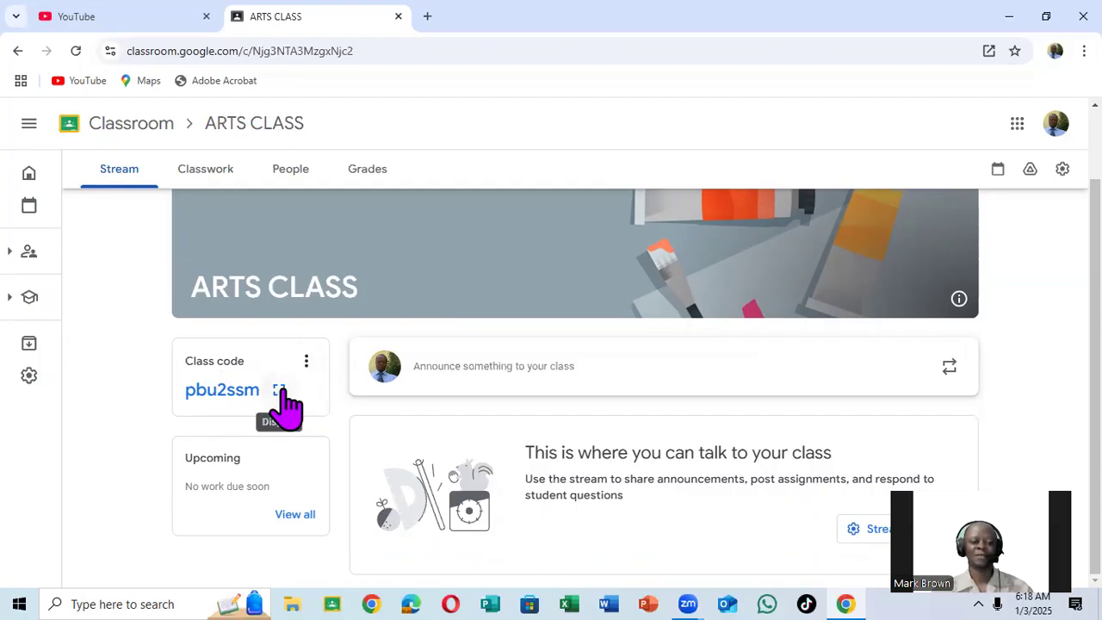
pyautogui.click(280, 392)
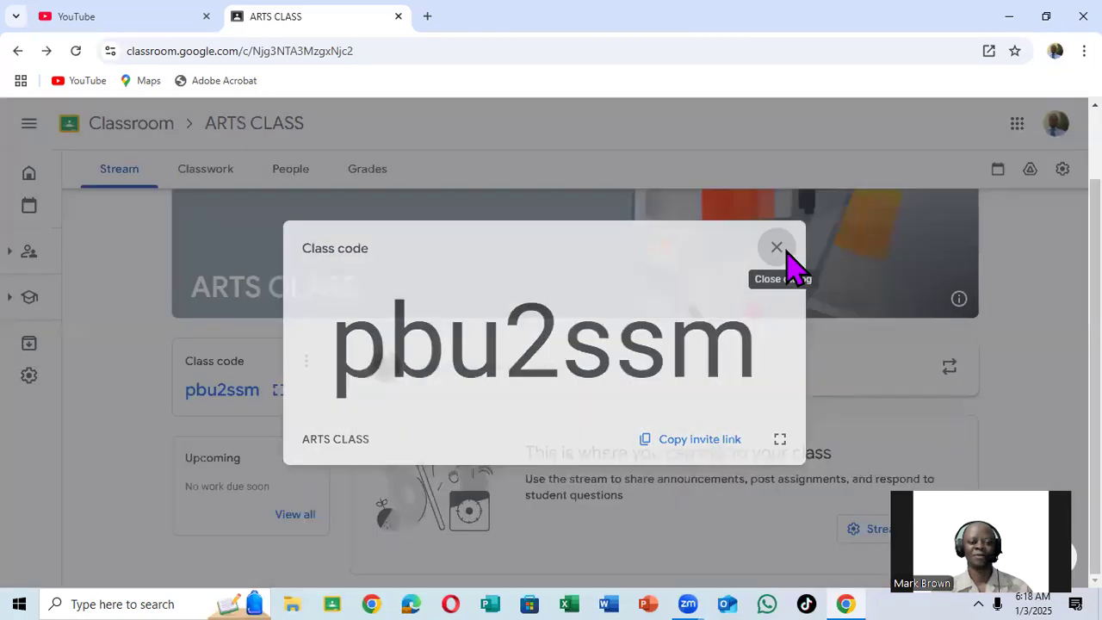
pyautogui.click(784, 249)
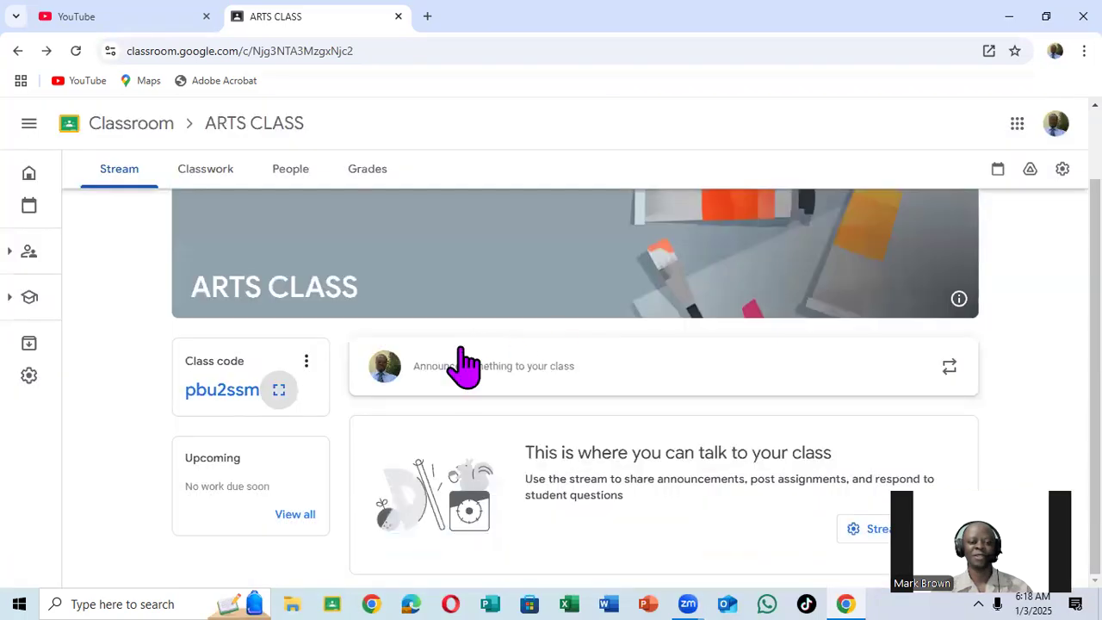
# Turn off the class code and invite link for ARTS CLASS.
pyautogui.click(306, 362)
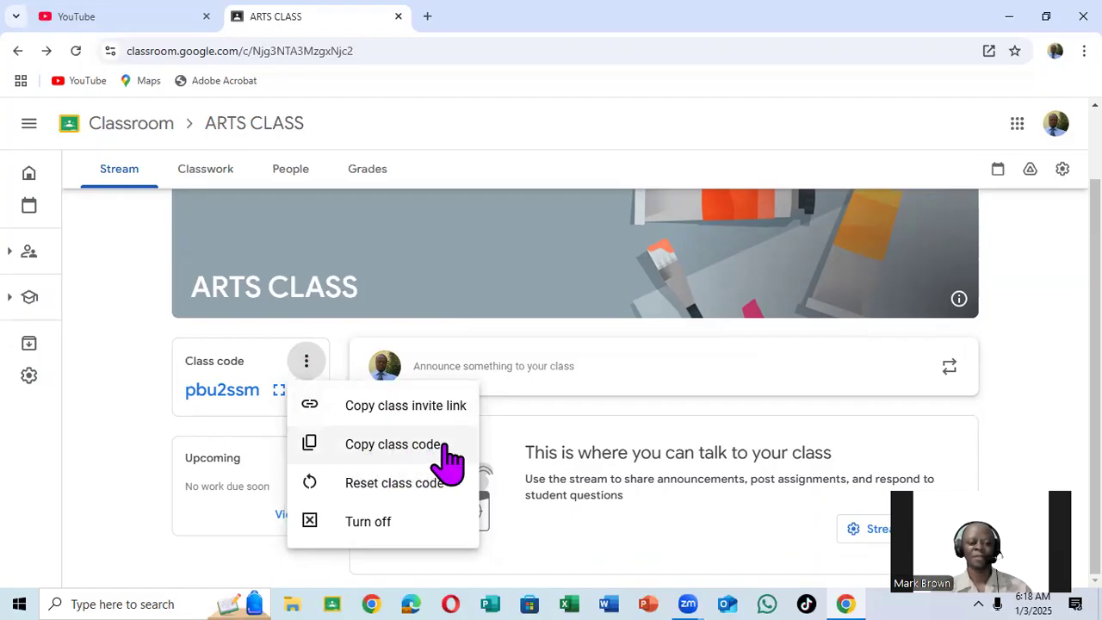
pyautogui.click(339, 527)
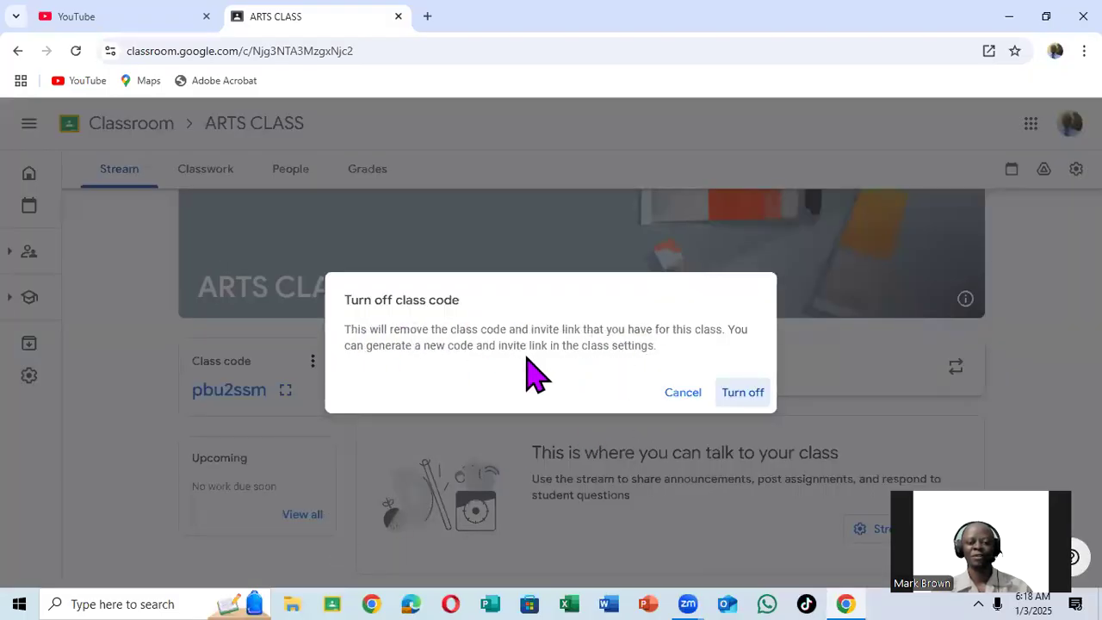
pyautogui.click(747, 396)
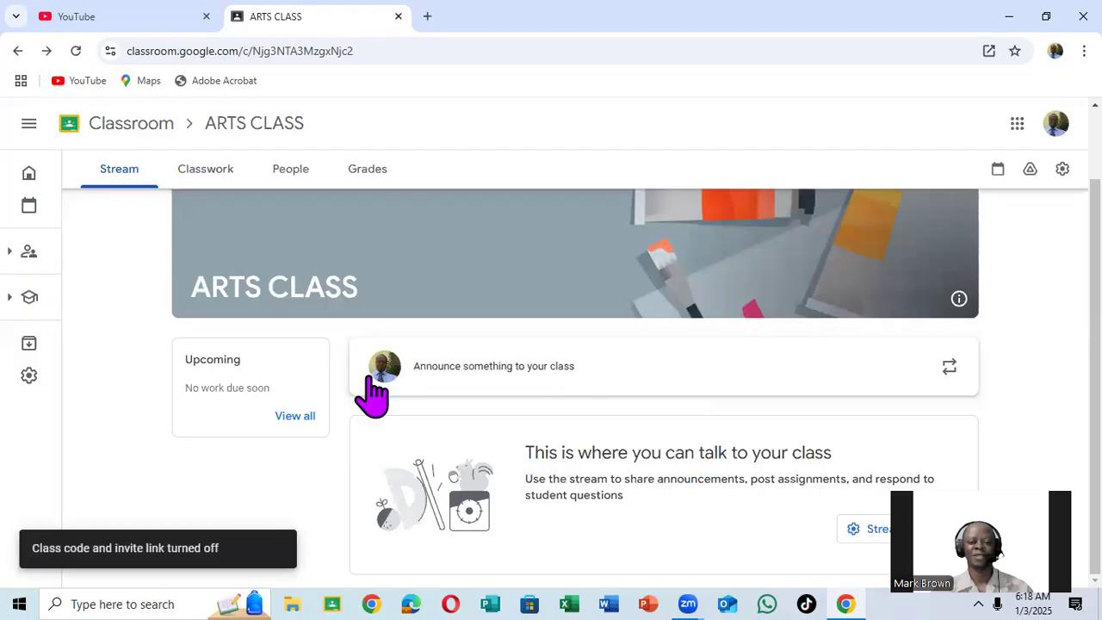
# Customize the class appearance with the pink theme color and save it.
pyautogui.scroll(2, 836, 353)
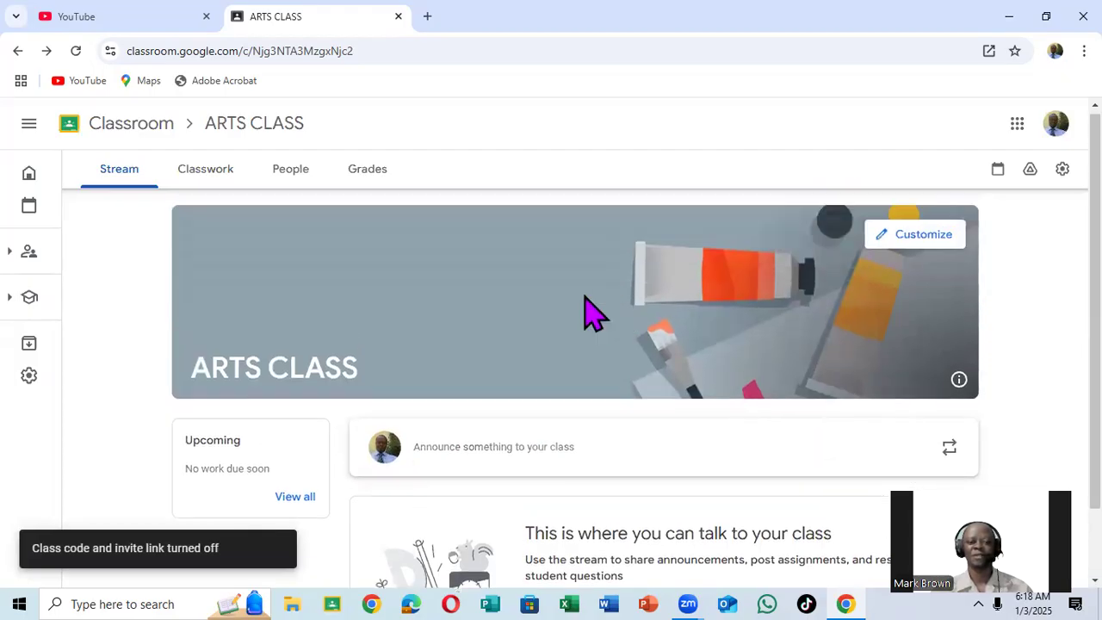
pyautogui.click(934, 240)
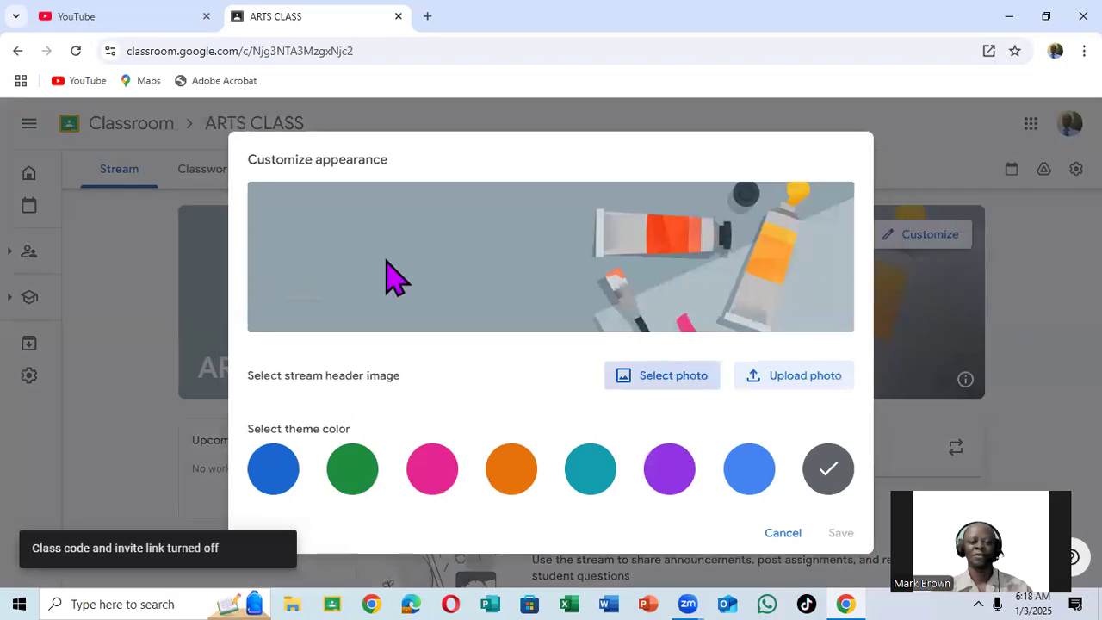
pyautogui.click(430, 484)
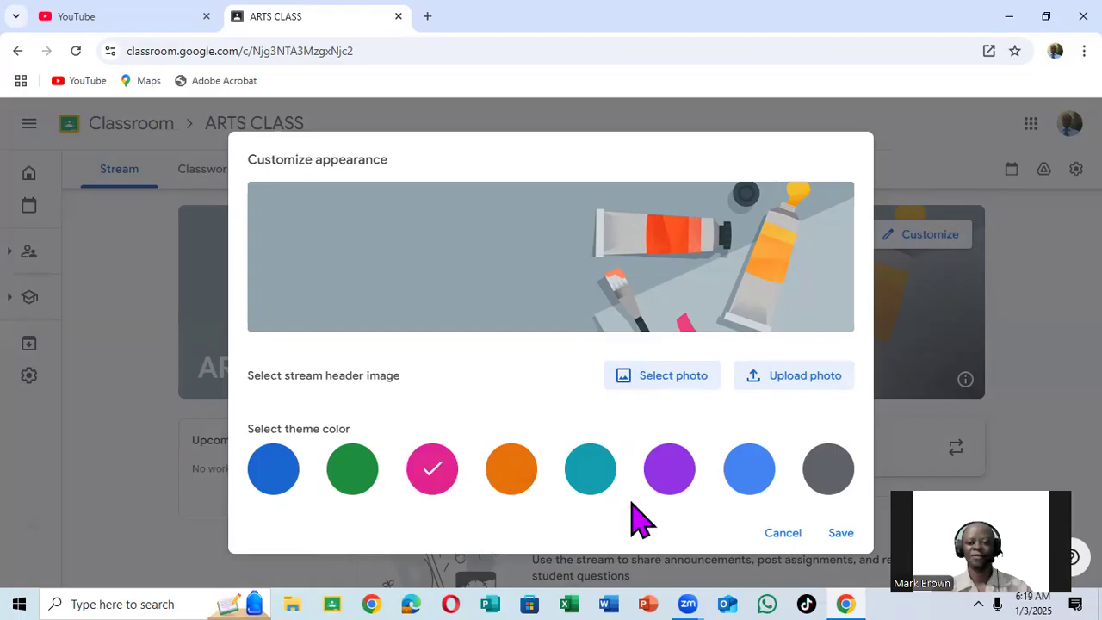
pyautogui.click(841, 534)
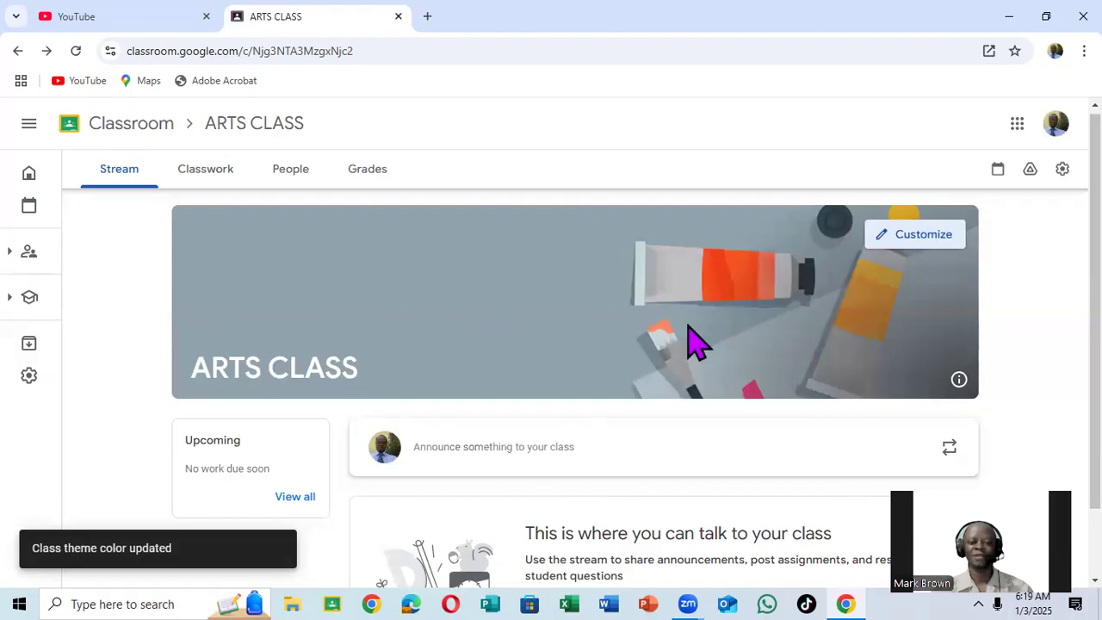
# Open the stream header image gallery and browse the General, English & History, Math & Science, Arts, Sports and Other themes.
pyautogui.click(898, 235)
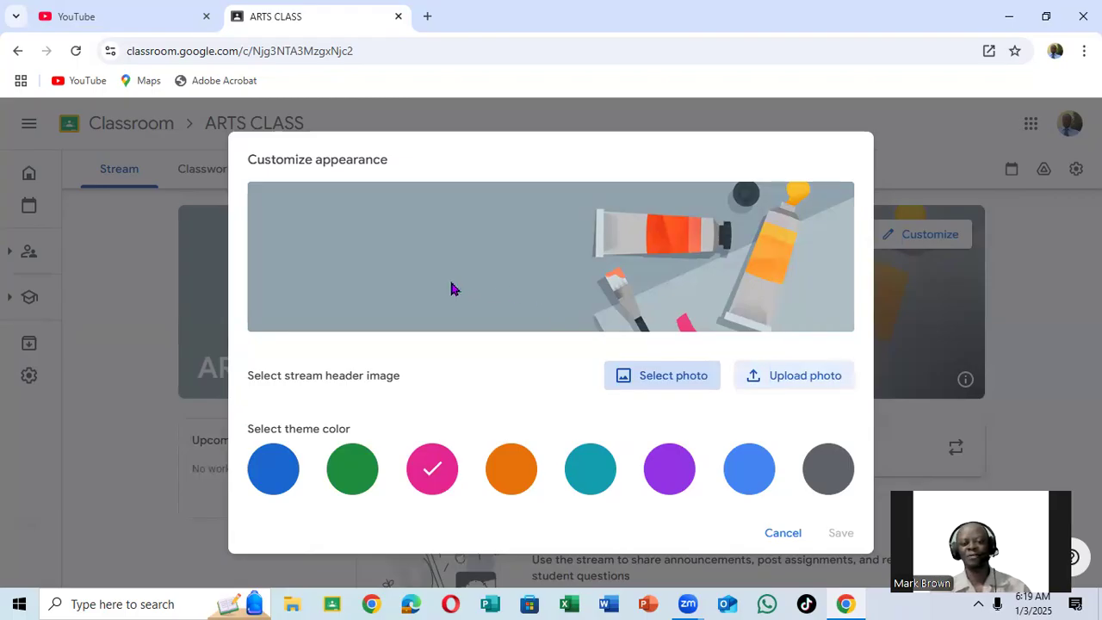
pyautogui.click(680, 378)
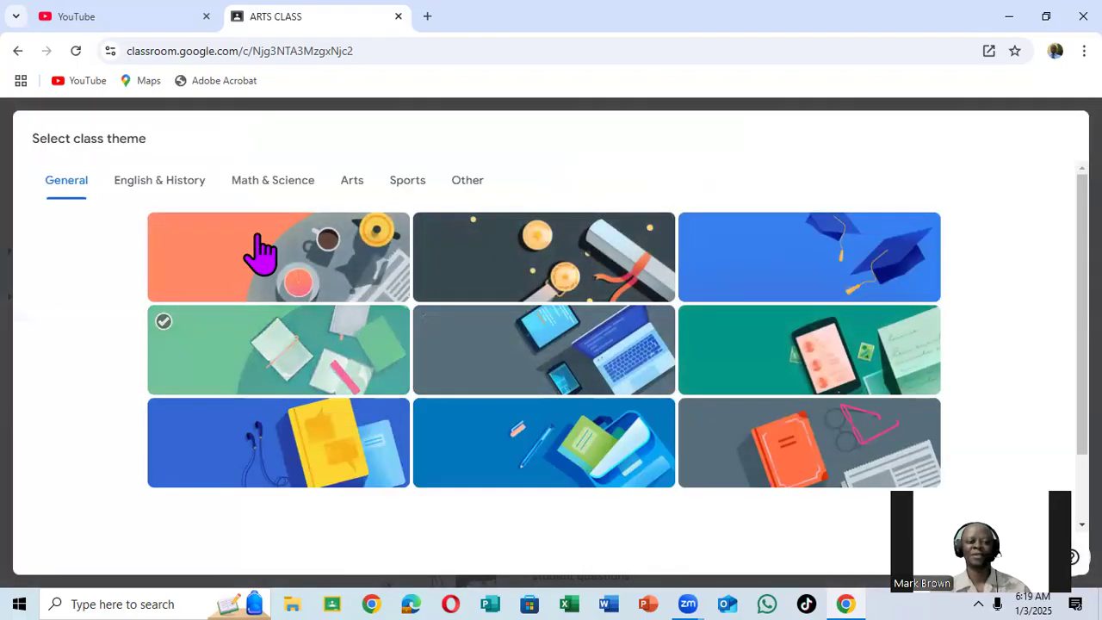
pyautogui.scroll(-1, 464, 340)
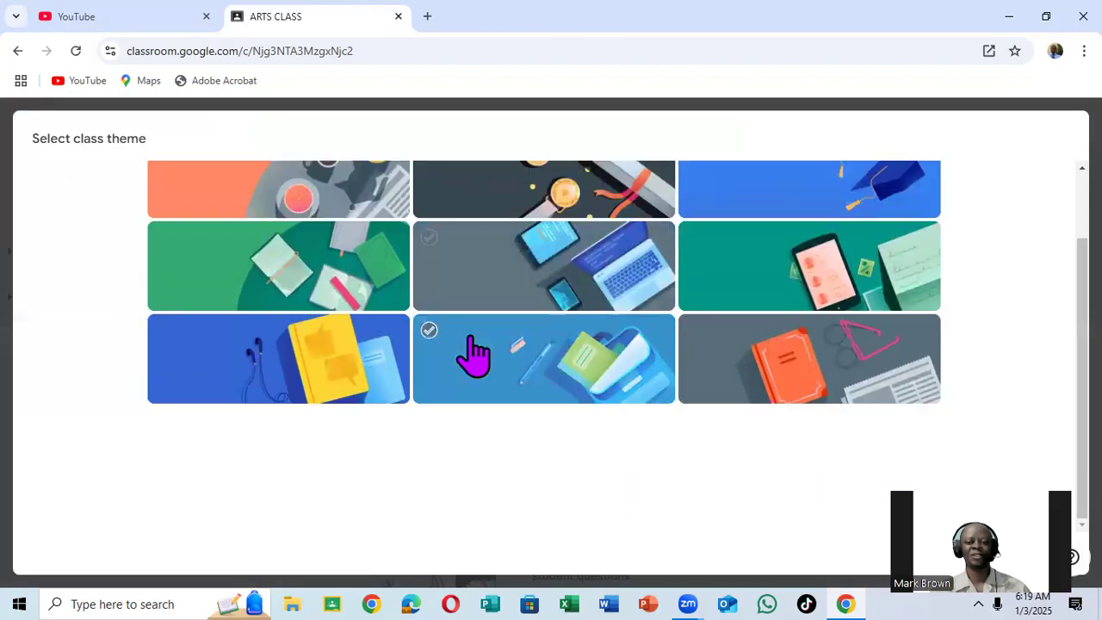
pyautogui.scroll(1, 469, 353)
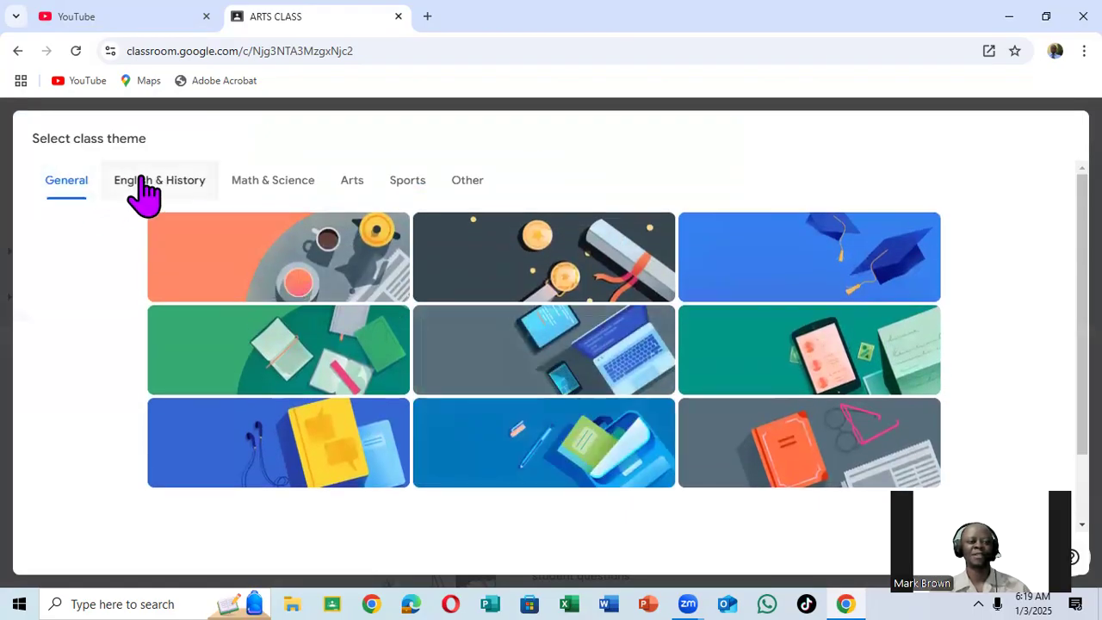
pyautogui.click(143, 194)
pyautogui.scroll(-1, 433, 396)
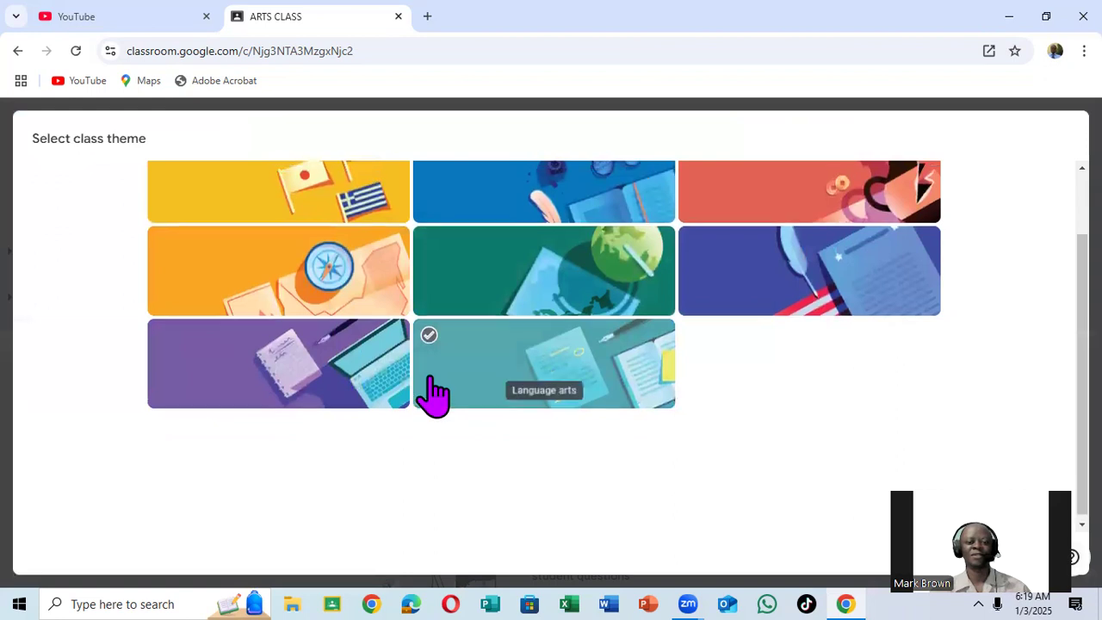
pyautogui.scroll(1, 428, 370)
pyautogui.click(272, 192)
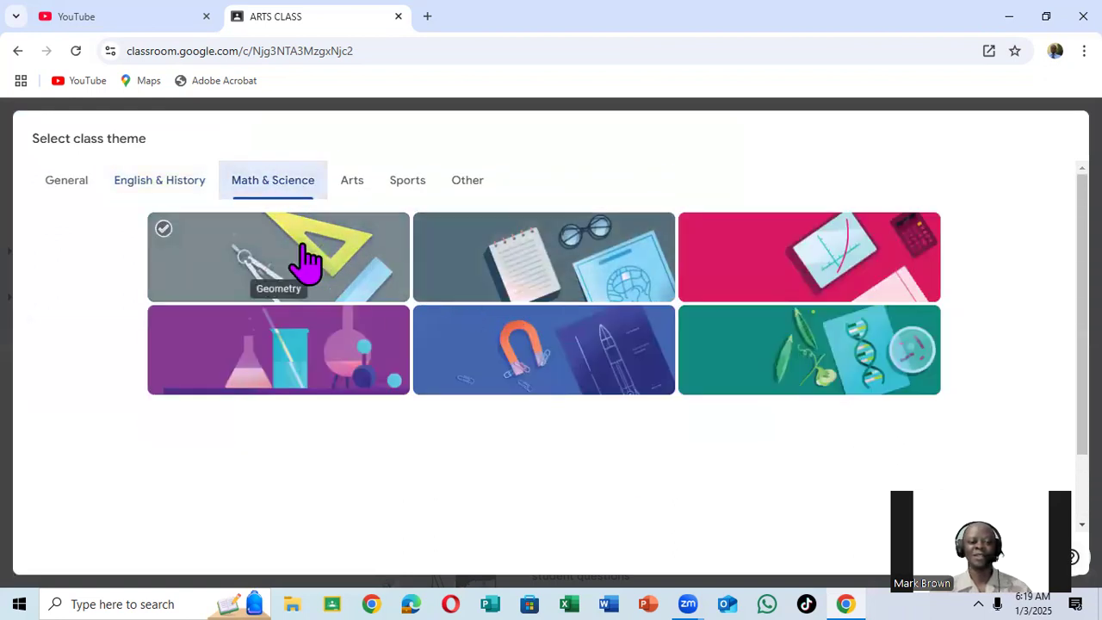
pyautogui.click(349, 185)
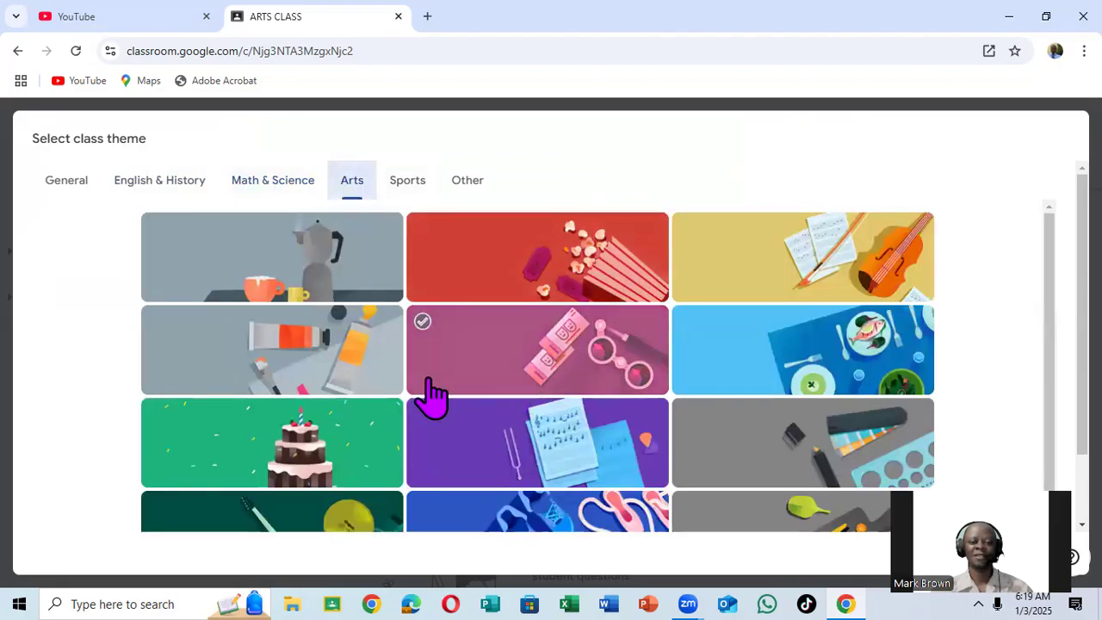
pyautogui.click(410, 192)
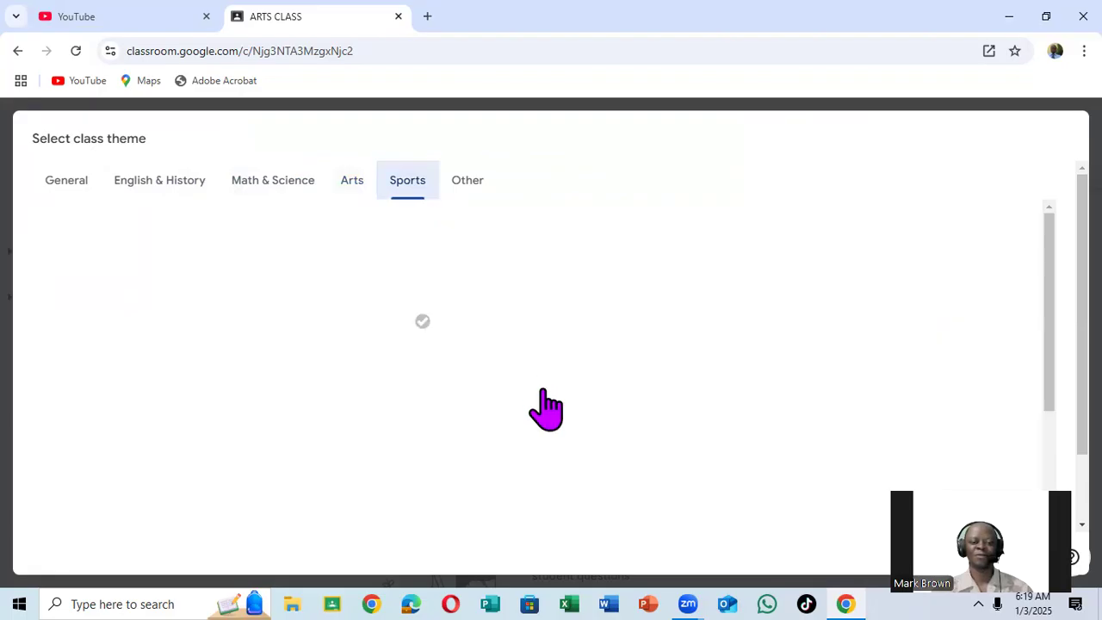
pyautogui.click(474, 191)
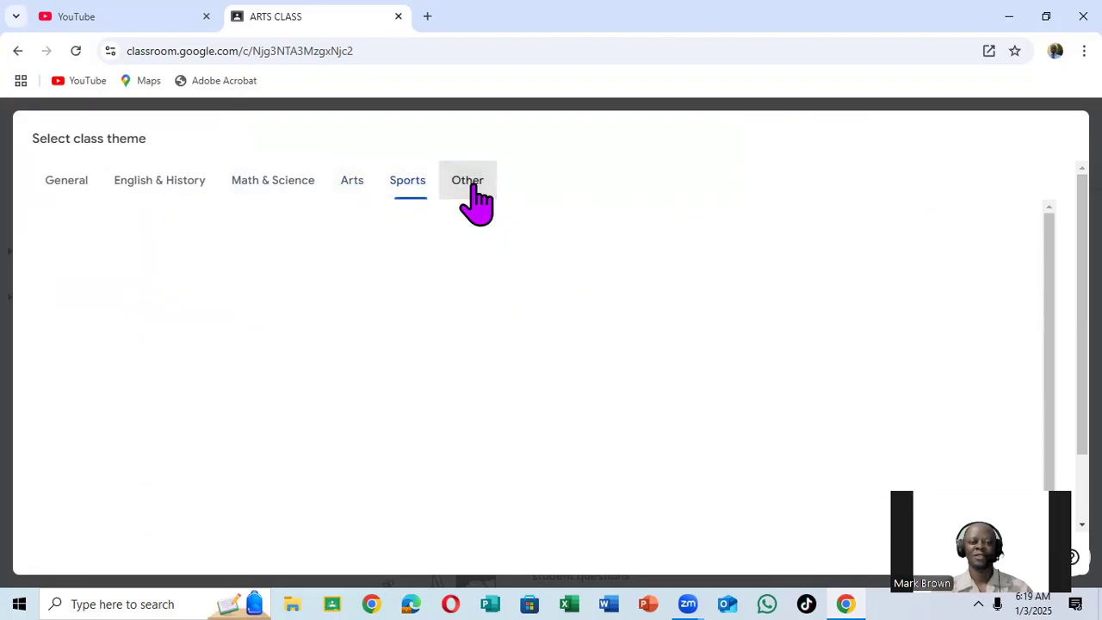
# Set the stream header to the red popcorn and tickets image from the Arts themes and save the class appearance.
pyautogui.click(355, 182)
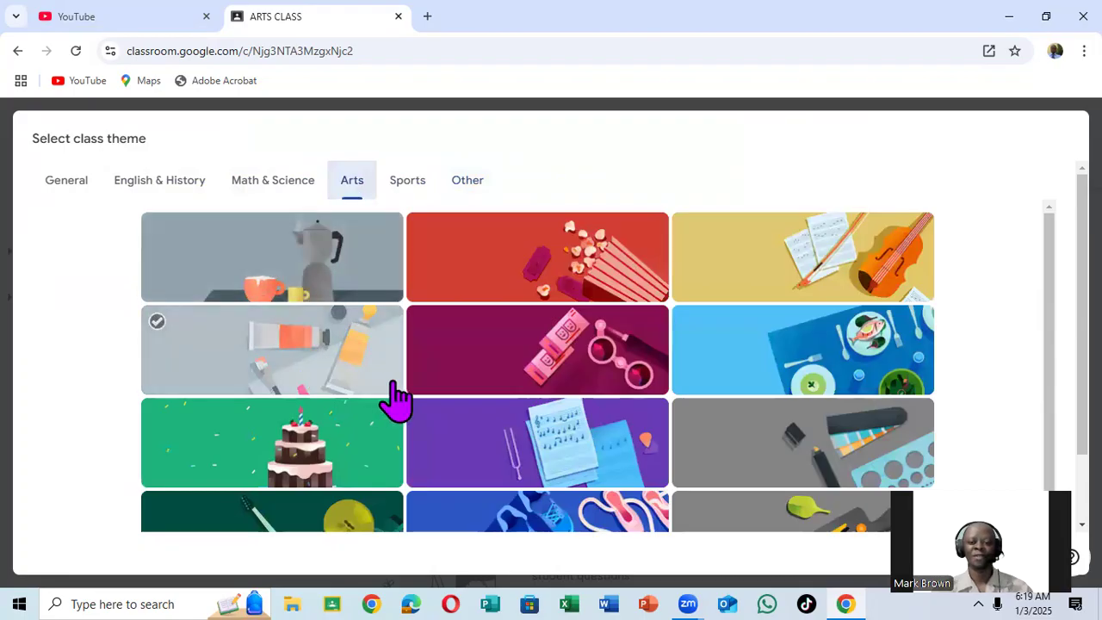
pyautogui.scroll(-2, 414, 400)
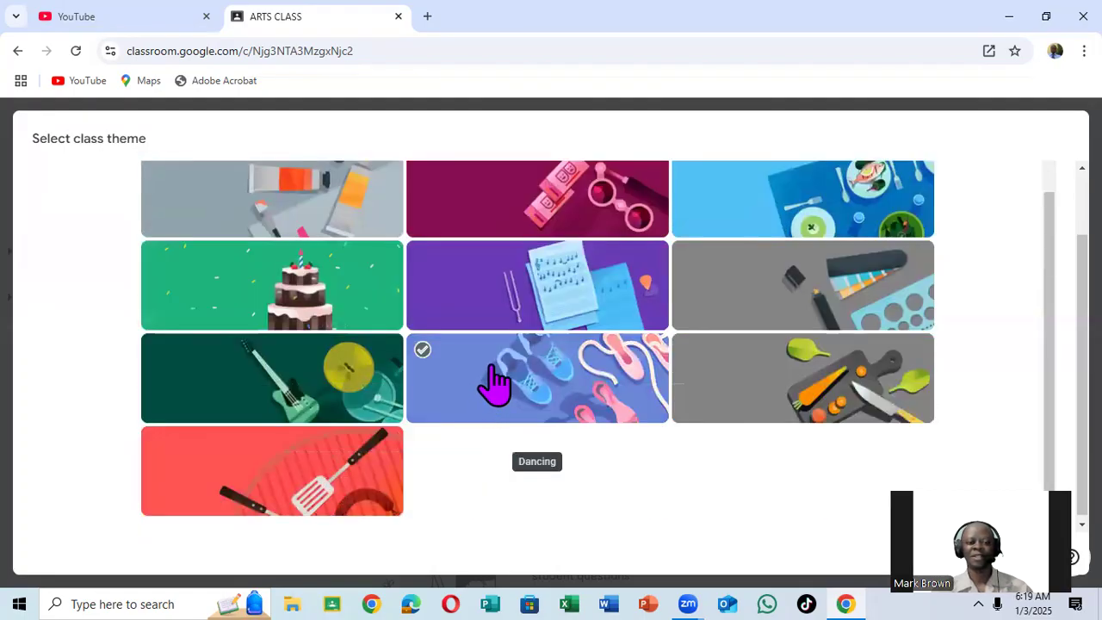
pyautogui.scroll(3, 498, 384)
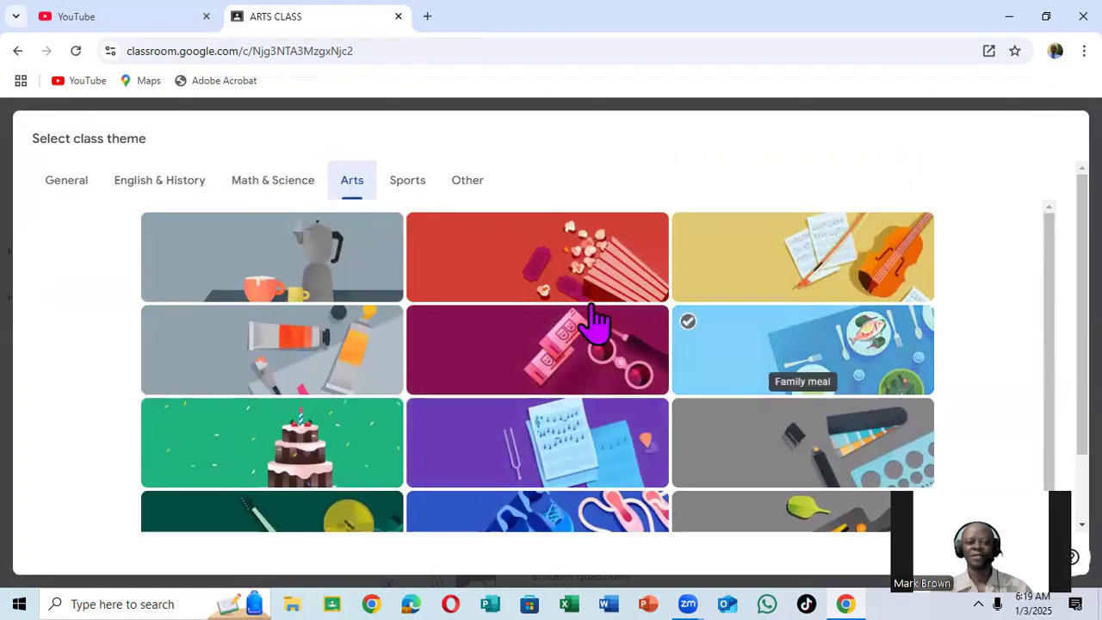
pyautogui.click(570, 248)
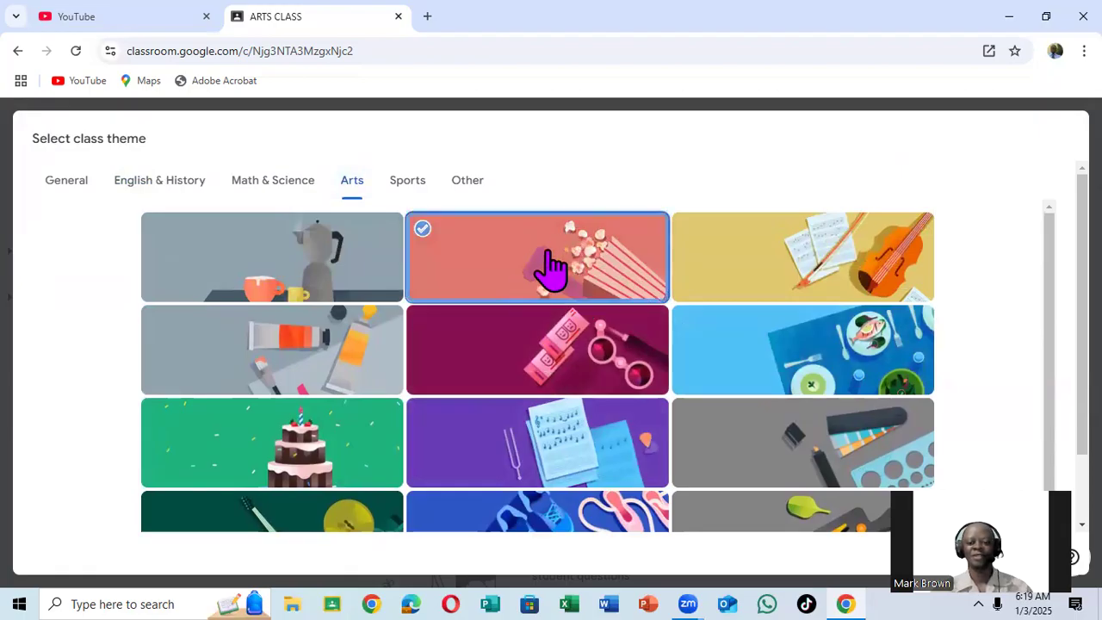
pyautogui.scroll(-2, 548, 277)
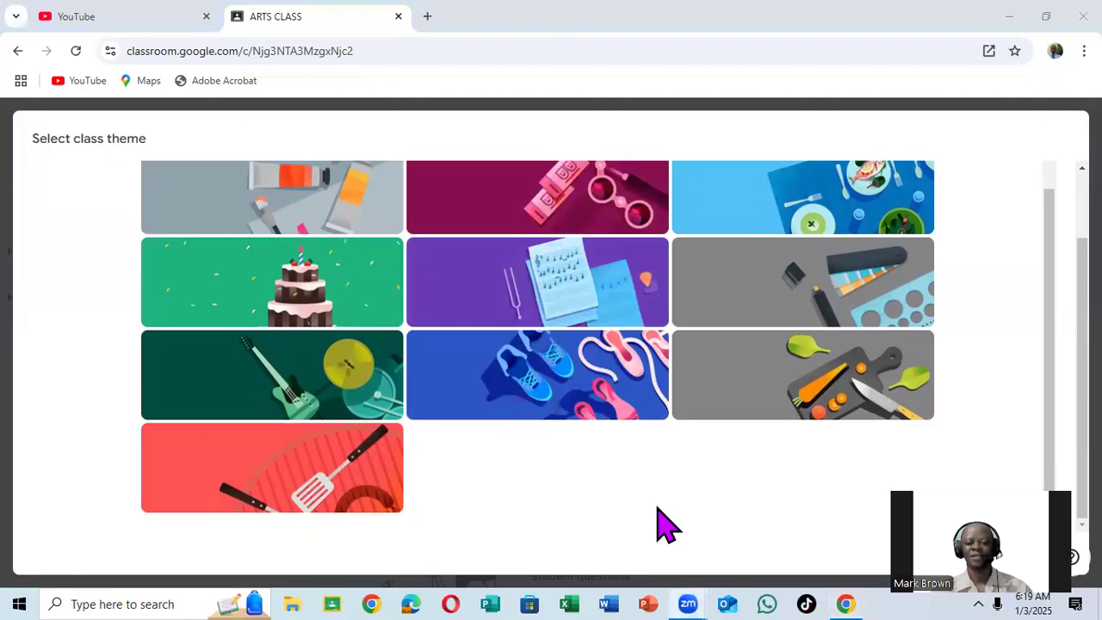
pyautogui.scroll(4, 733, 487)
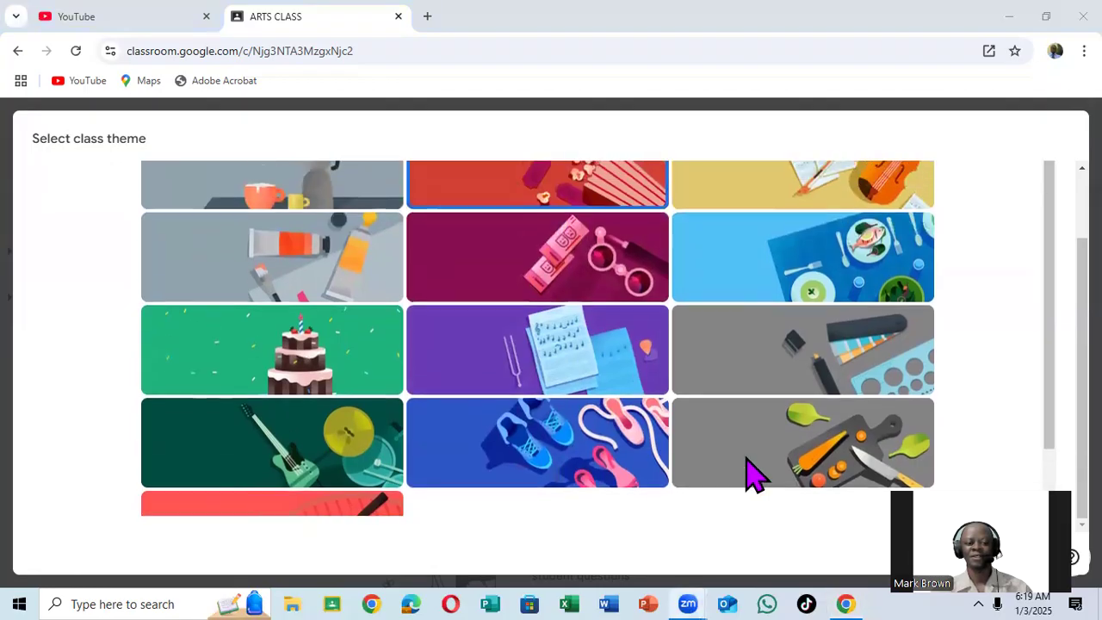
pyautogui.scroll(-3, 741, 456)
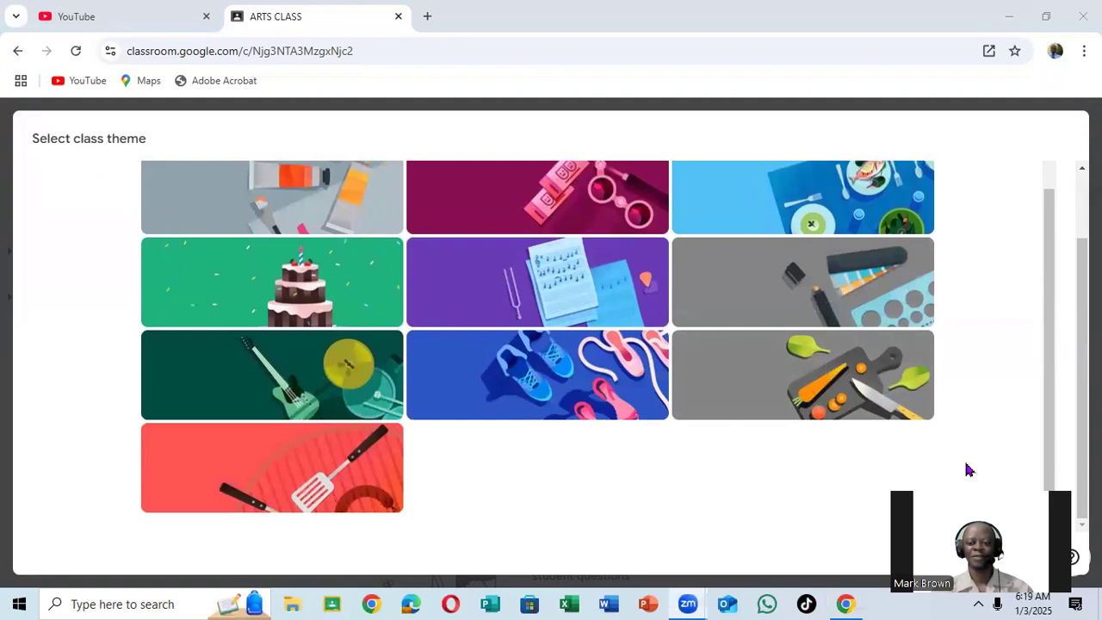
pyautogui.moveTo(969, 470); pyautogui.dragTo(995, 95)
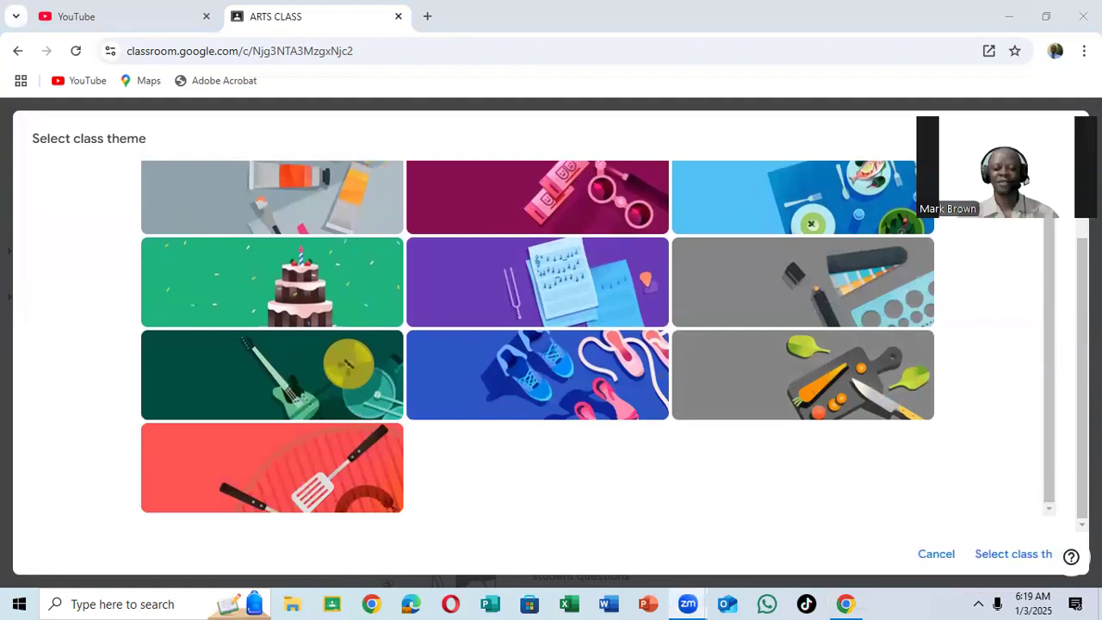
pyautogui.click(1014, 556)
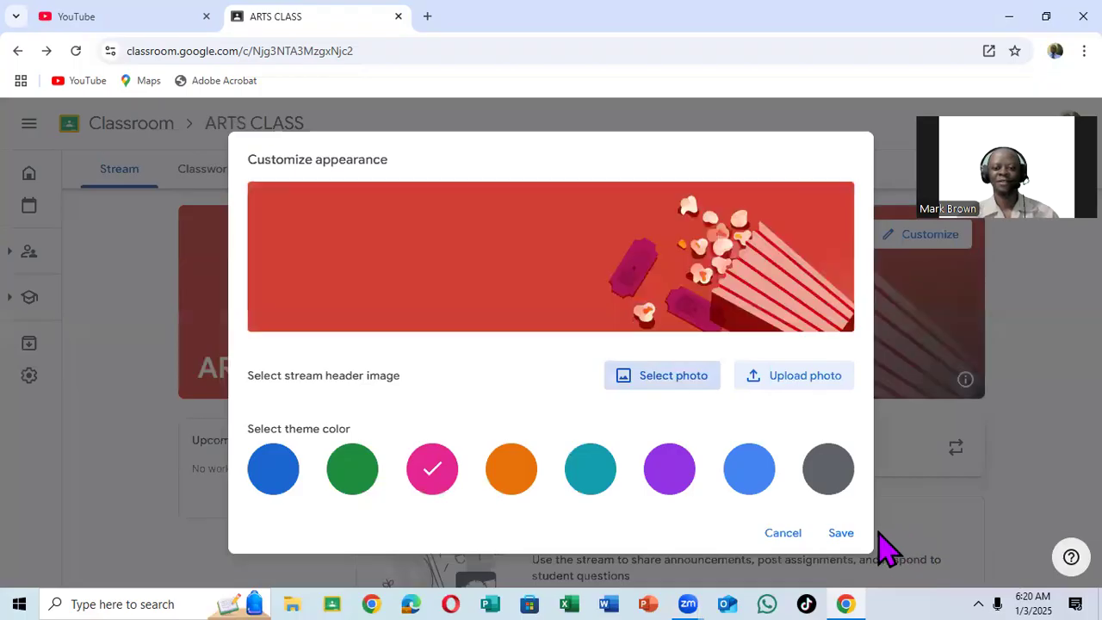
pyautogui.click(834, 532)
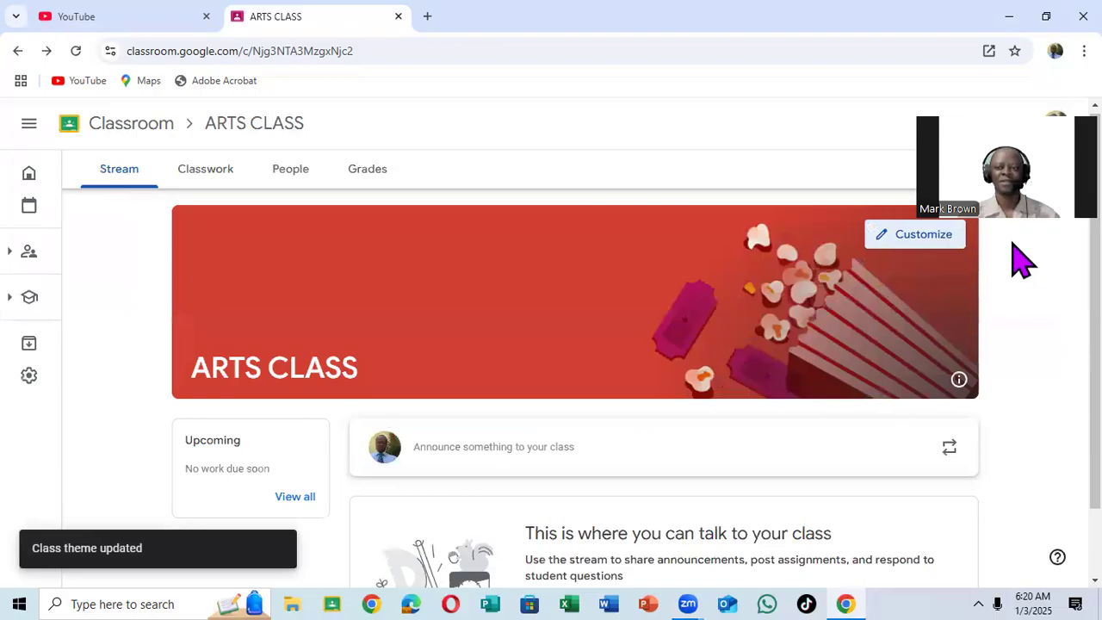
# Start a new announcement in the class stream and view the list of classes it can be shared with.
pyautogui.scroll(-1, 605, 382)
pyautogui.scroll(1, 818, 297)
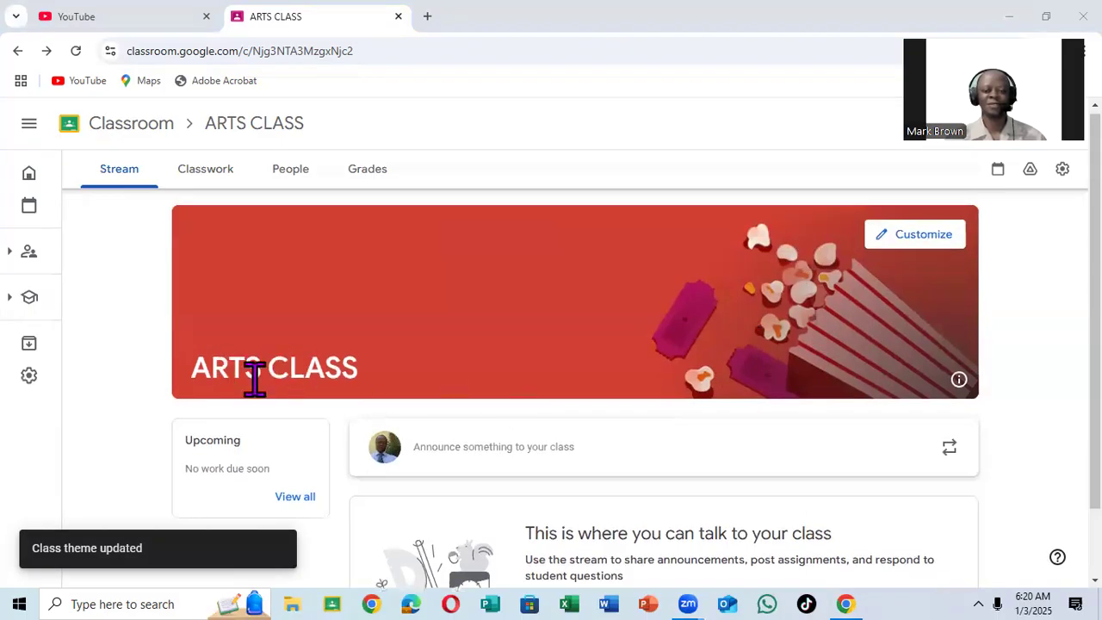
pyautogui.scroll(-1, 758, 416)
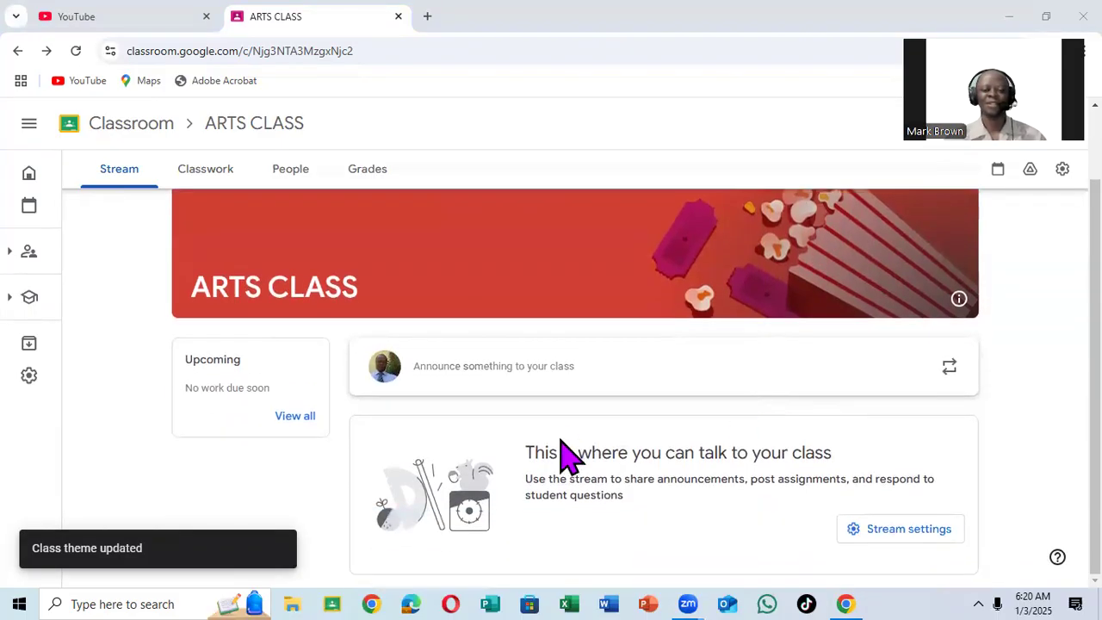
pyautogui.click(558, 366)
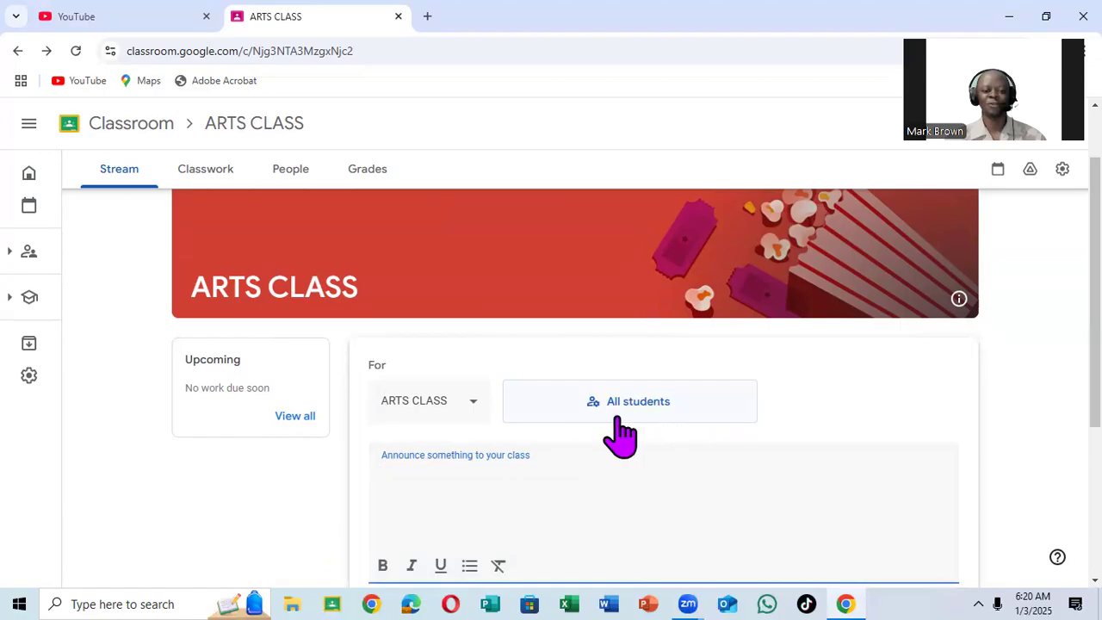
pyautogui.click(474, 400)
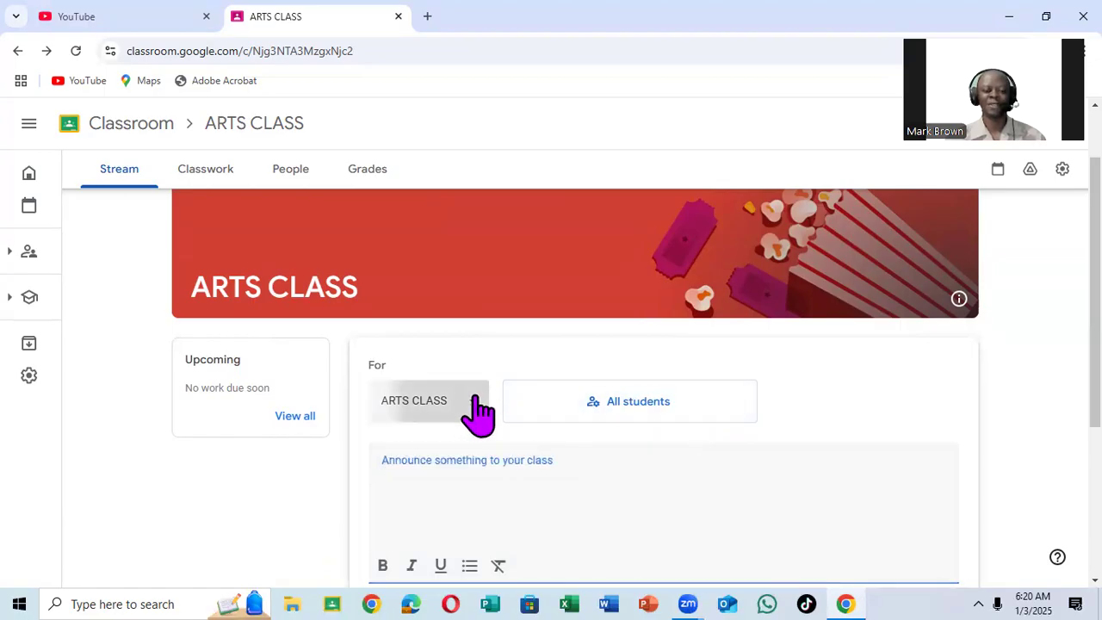
pyautogui.scroll(-2, 514, 504)
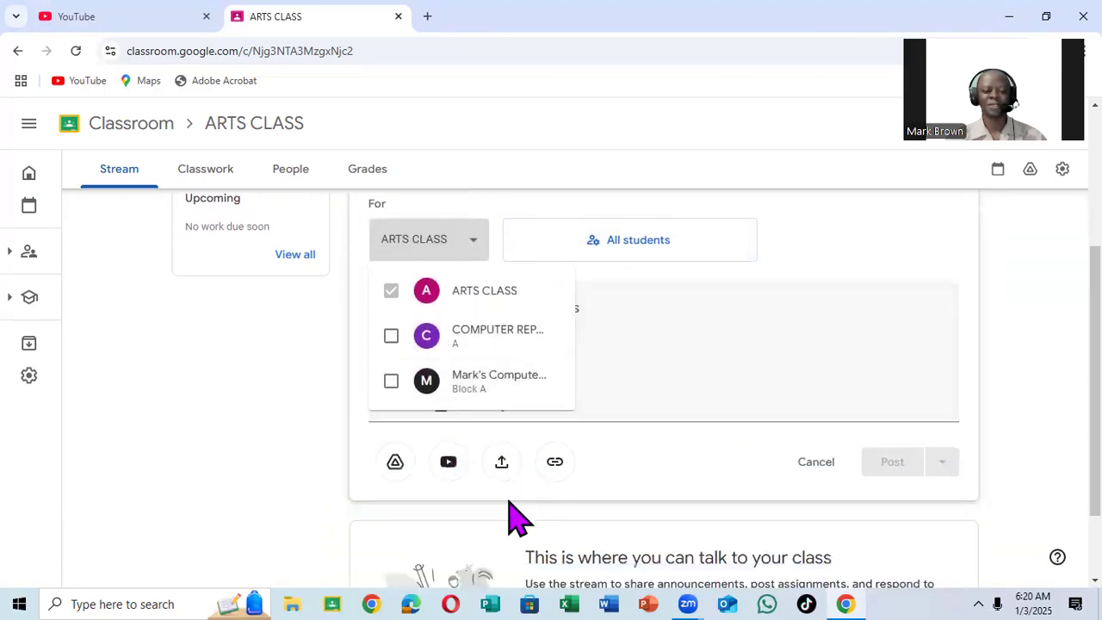
pyautogui.click(673, 328)
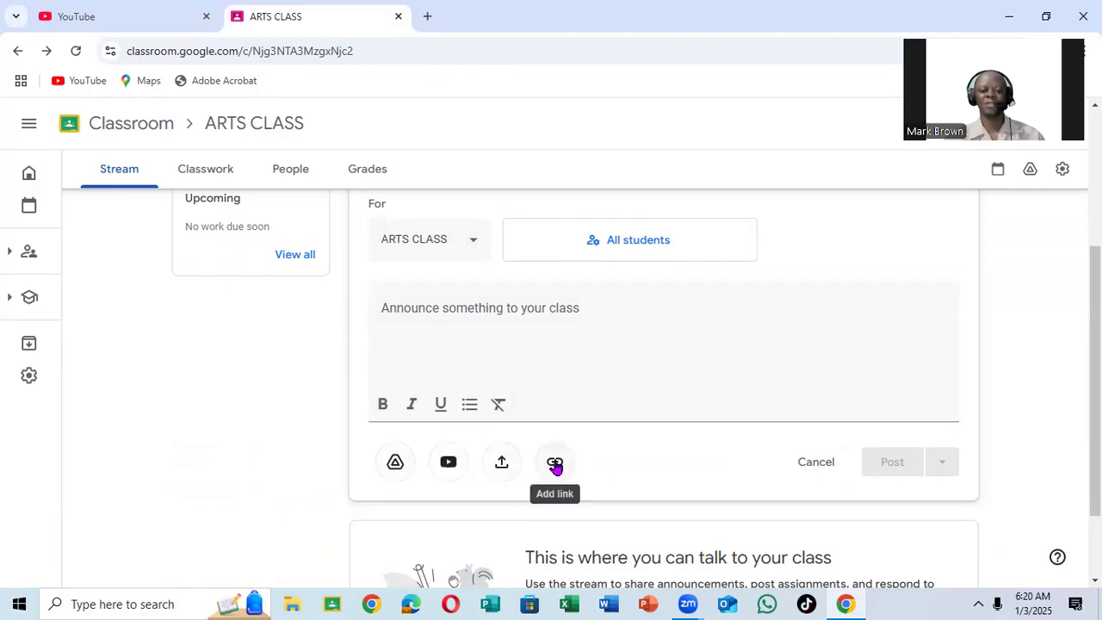
# Write the announcement WELCOME TO NEW YEAR, view the posting options, and post it to all students in ARTS CLASS.
pyautogui.scroll(1, 560, 414)
pyautogui.click(551, 396)
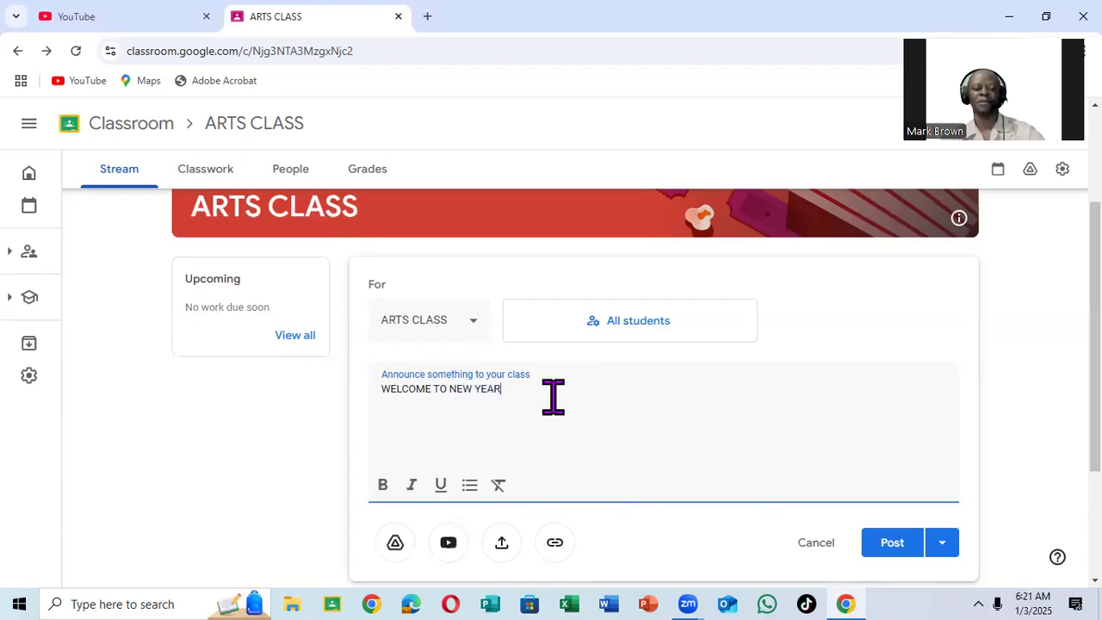
pyautogui.scroll(-1, 564, 401)
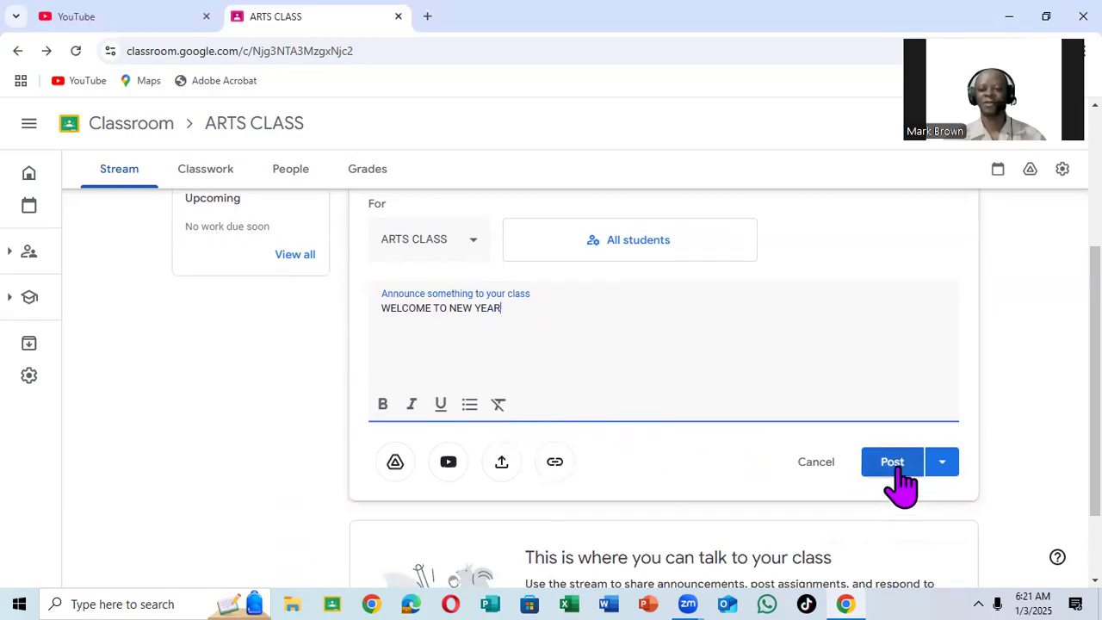
pyautogui.click(947, 484)
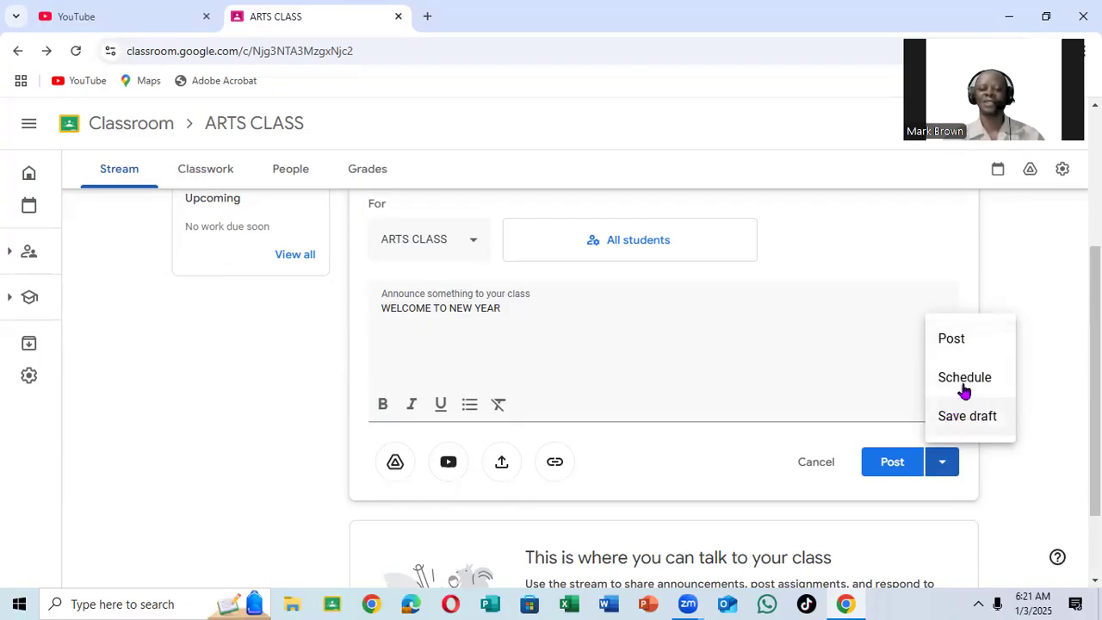
pyautogui.click(908, 354)
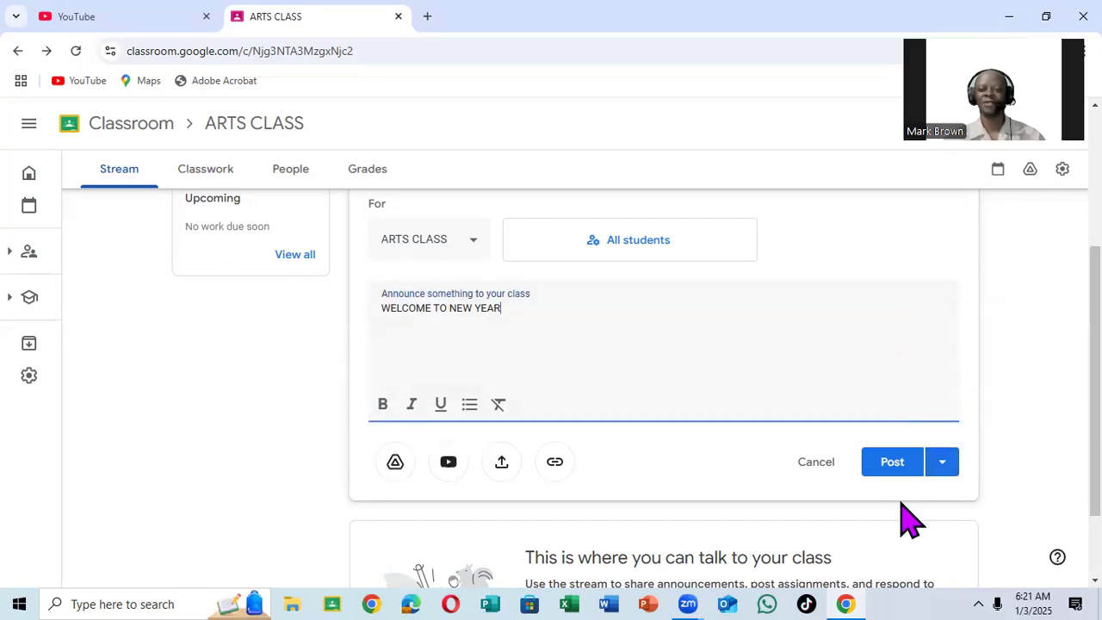
pyautogui.click(890, 476)
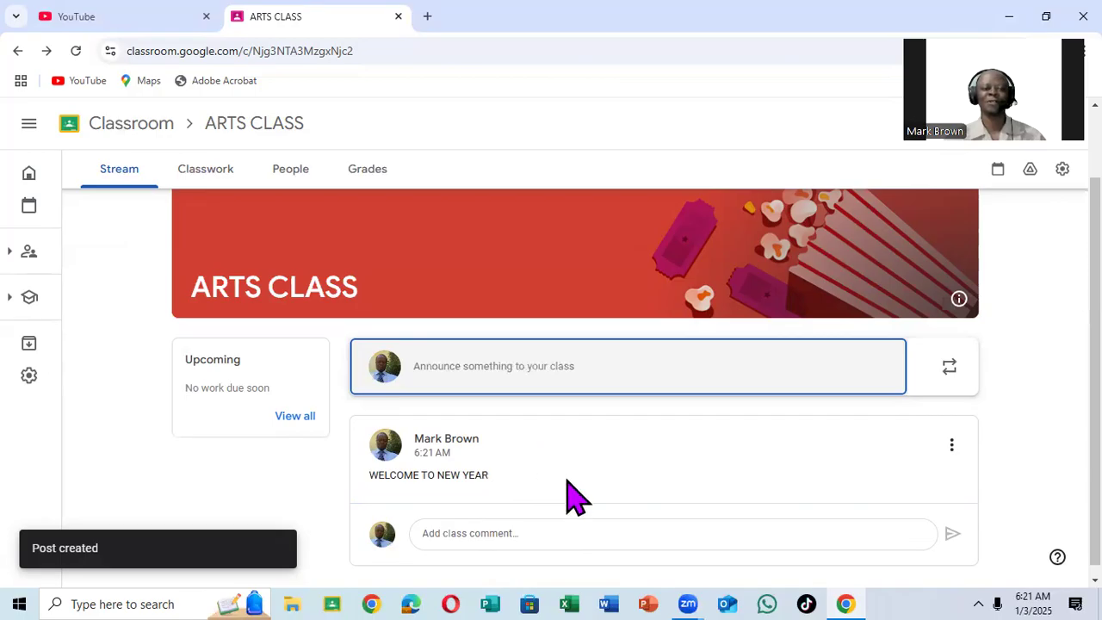
# Start a new assignment in the ARTS CLASS classwork and view the file types that can be created as attachments.
pyautogui.click(207, 176)
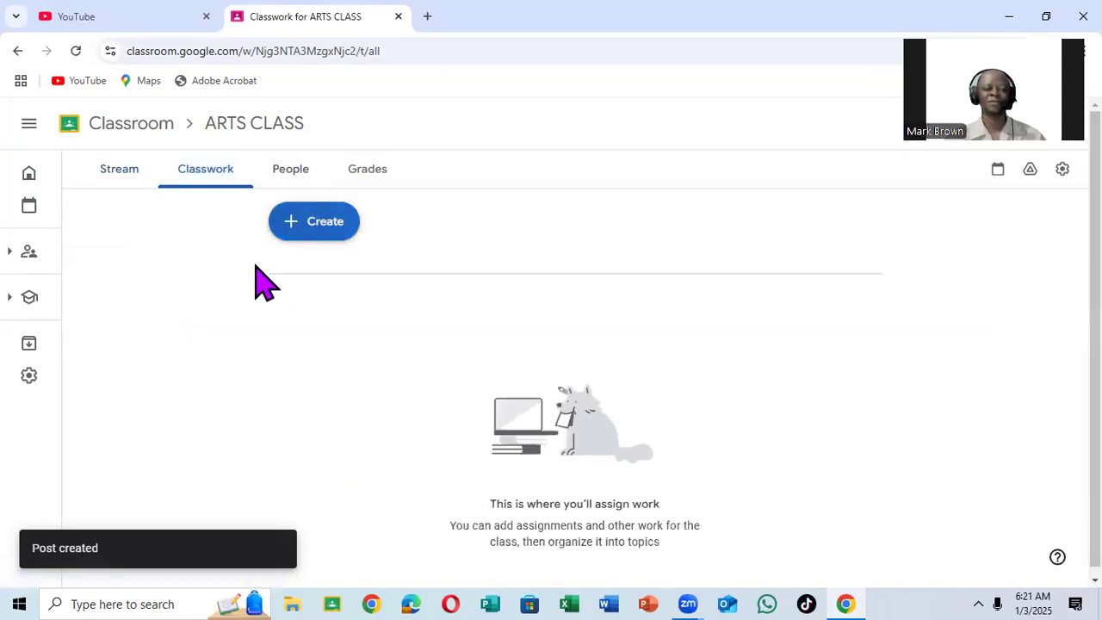
pyautogui.click(317, 222)
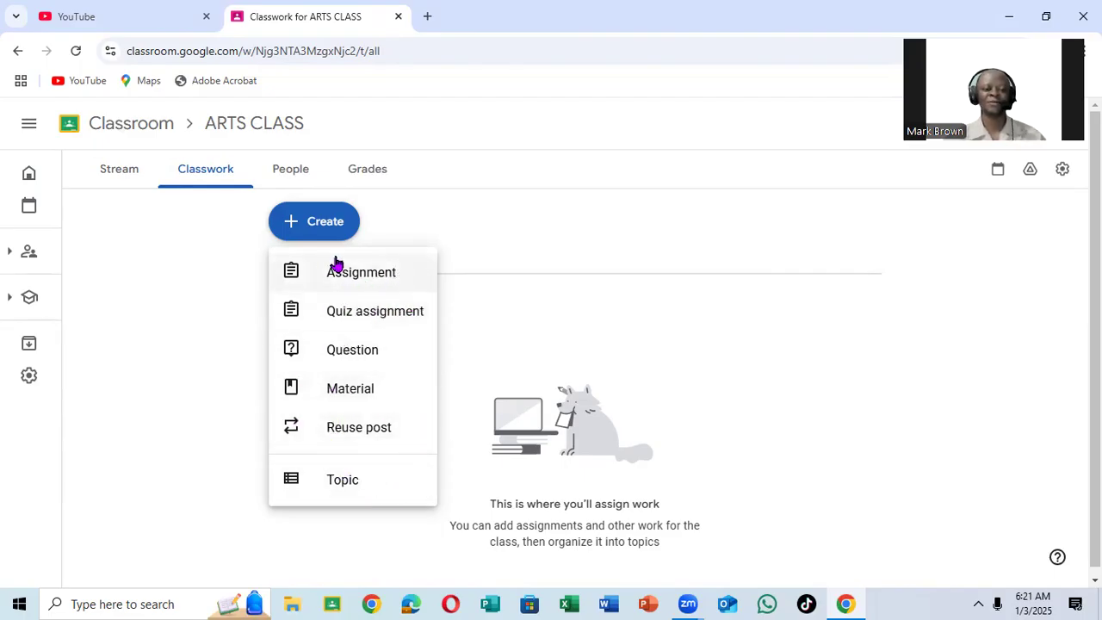
pyautogui.click(382, 275)
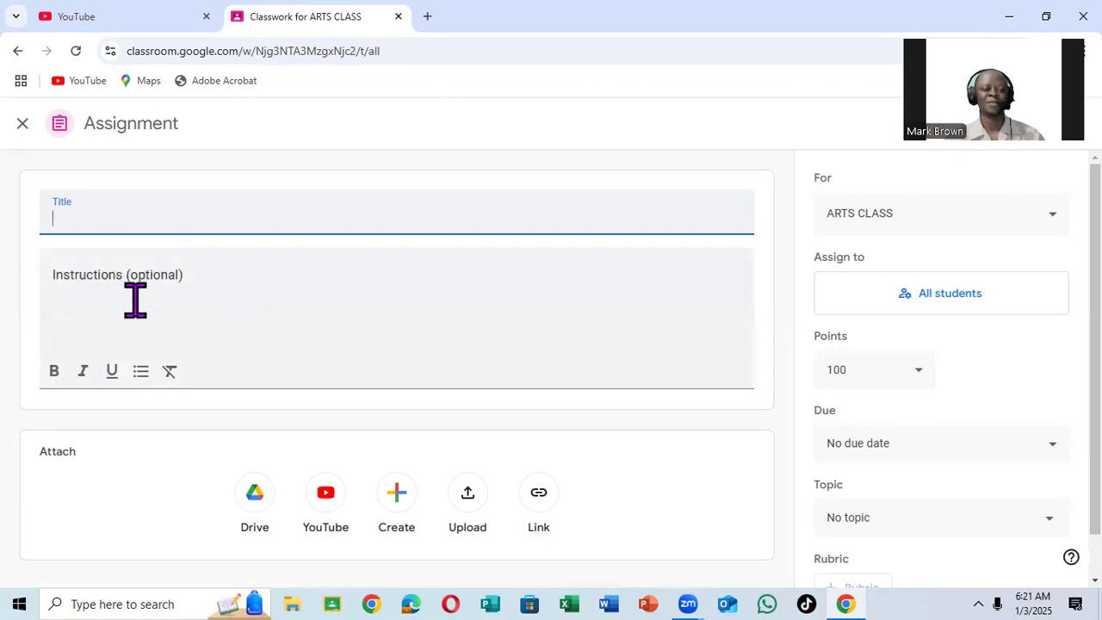
pyautogui.scroll(-1, 129, 338)
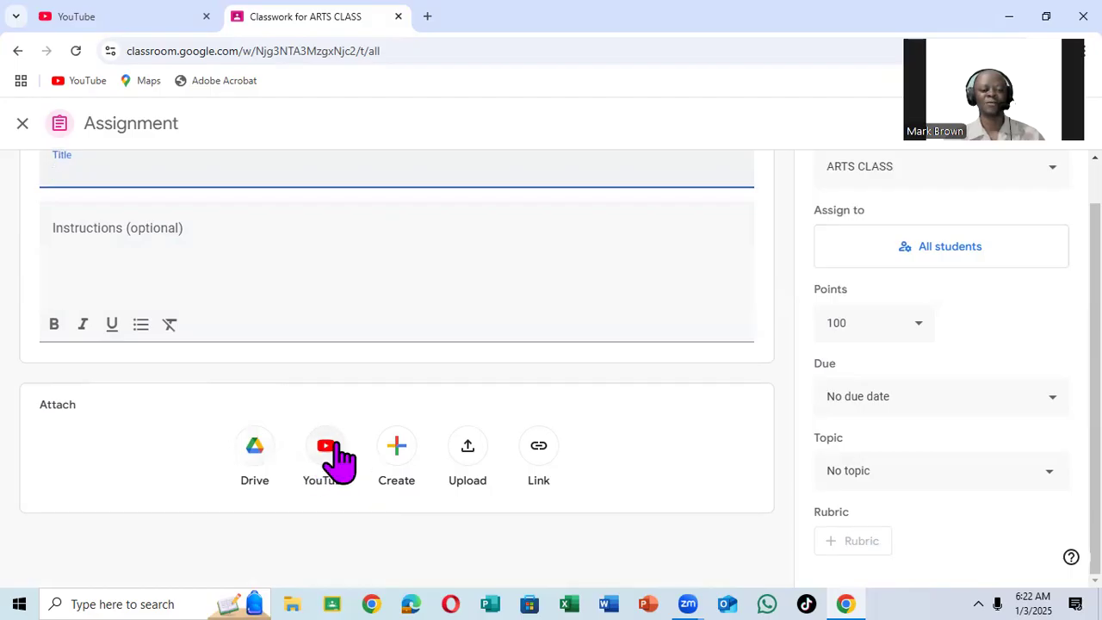
pyautogui.click(398, 448)
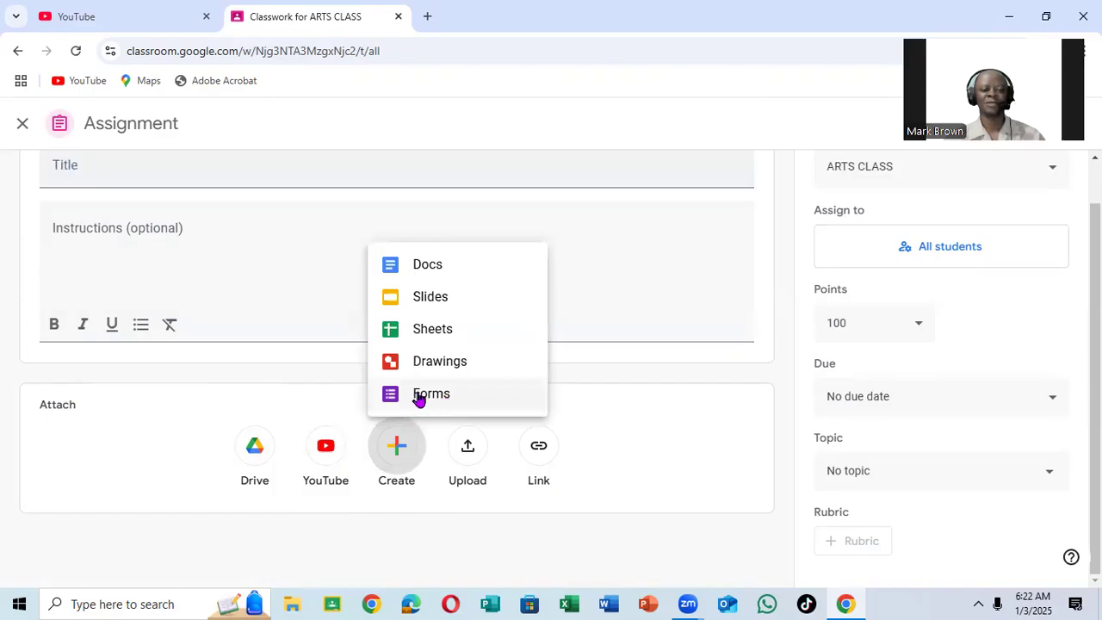
pyautogui.click(582, 448)
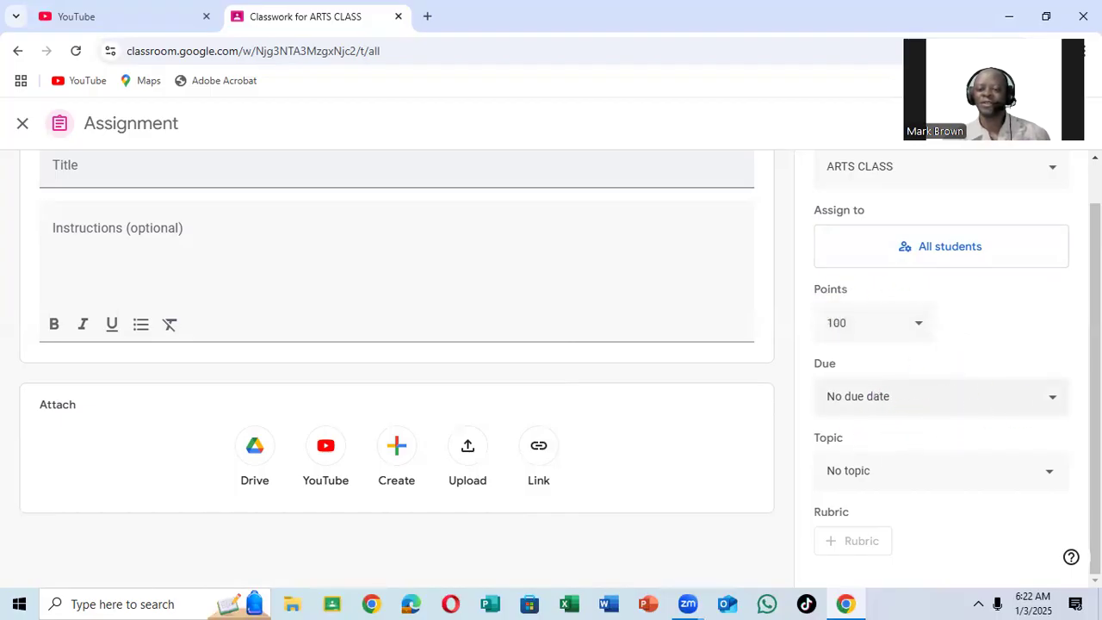
# View the assignment's due date setting and its assign options, then close the blank assignment.
pyautogui.click(1051, 397)
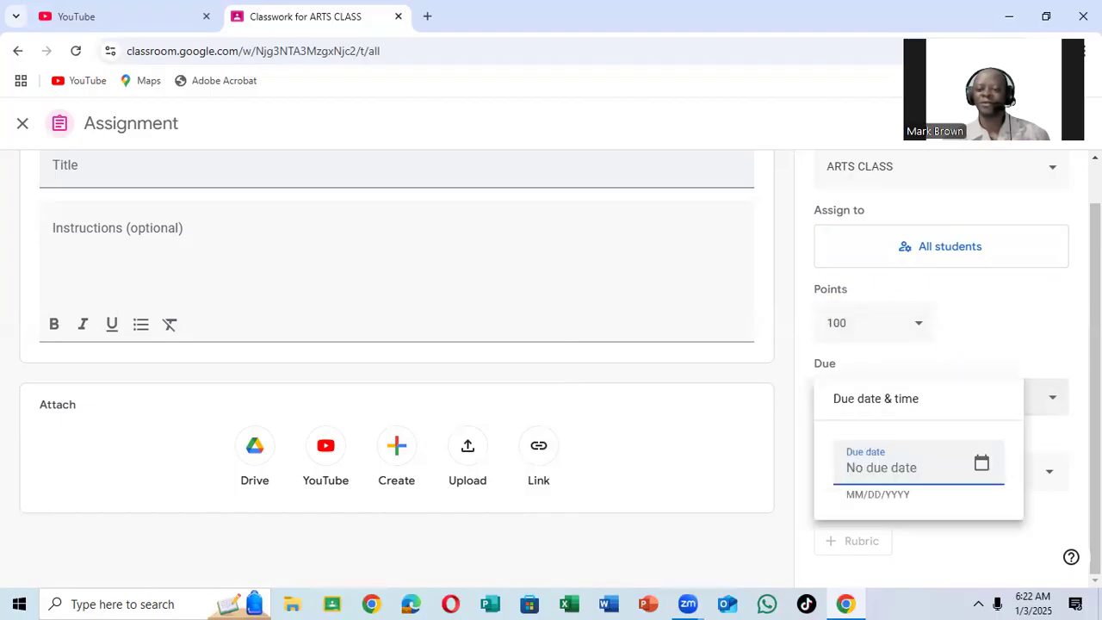
pyautogui.click(1052, 397)
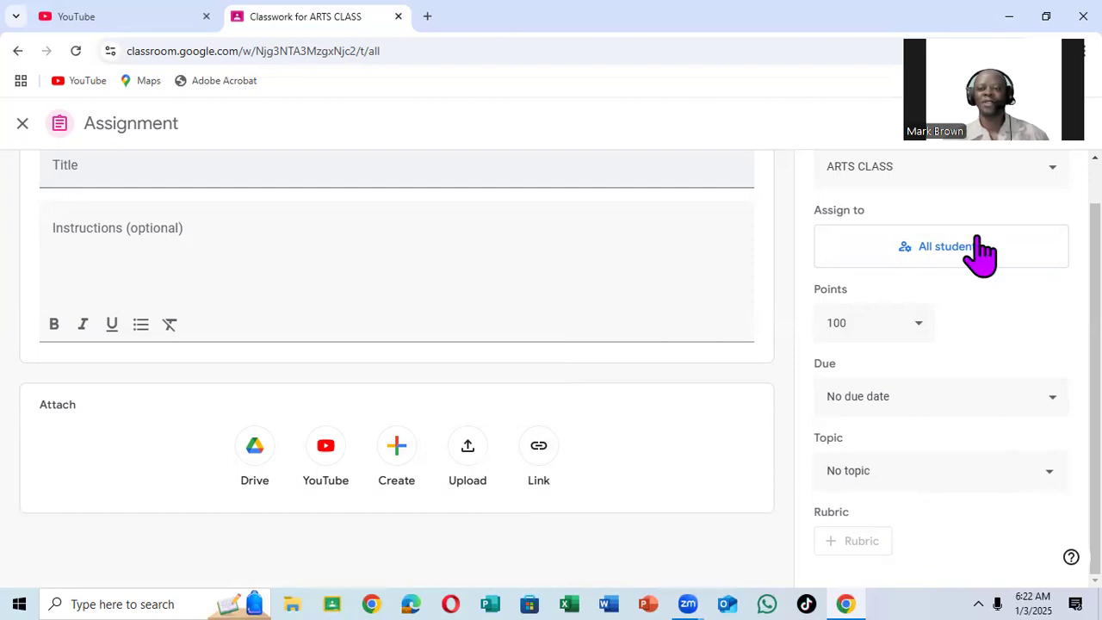
pyautogui.click(1065, 123)
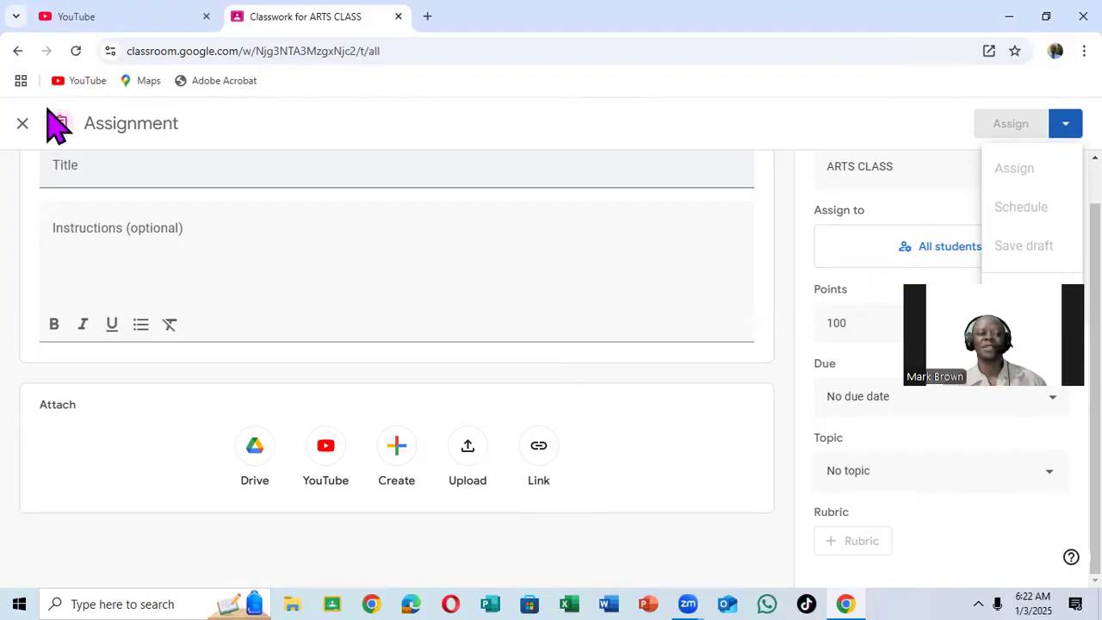
pyautogui.click(23, 125)
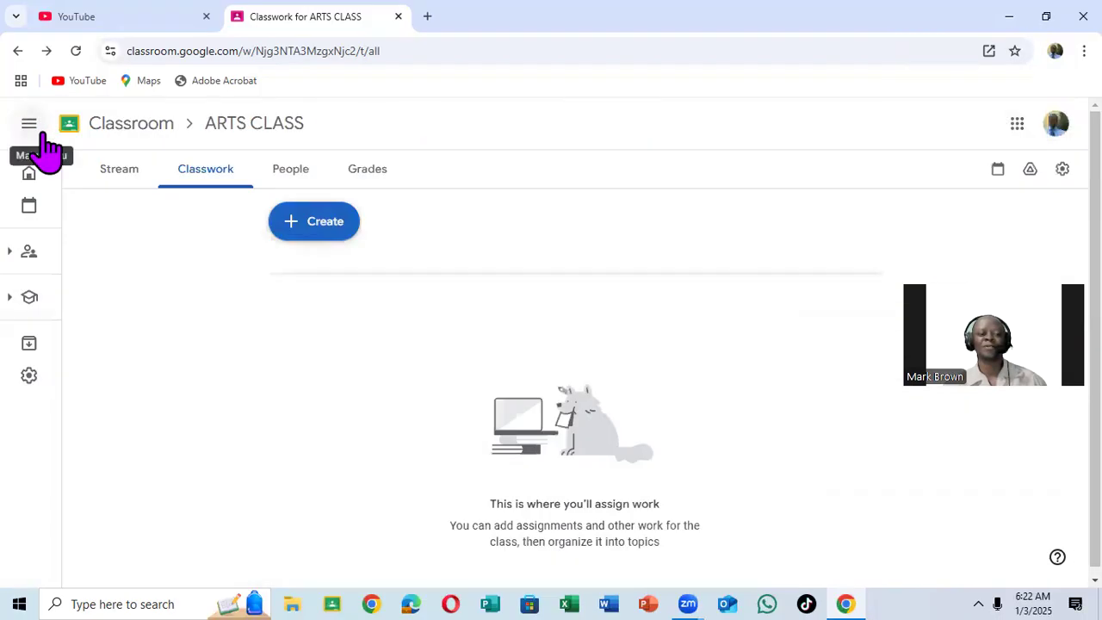
# Create a quiz assignment for ARTS CLASS and open its attached Blank Quiz form for editing.
pyautogui.click(319, 224)
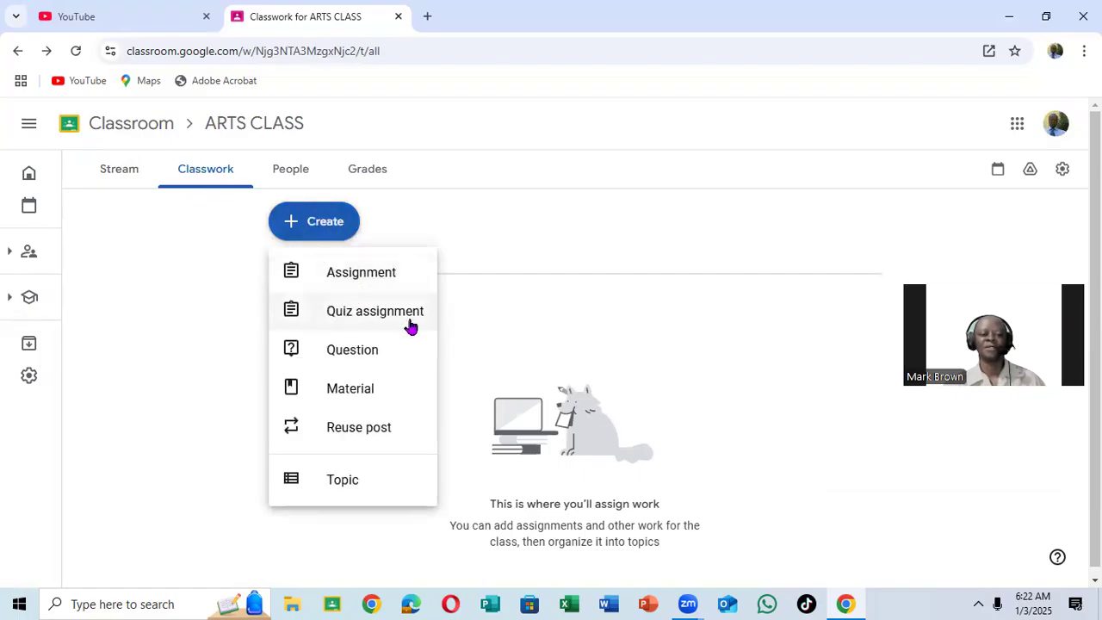
pyautogui.click(373, 318)
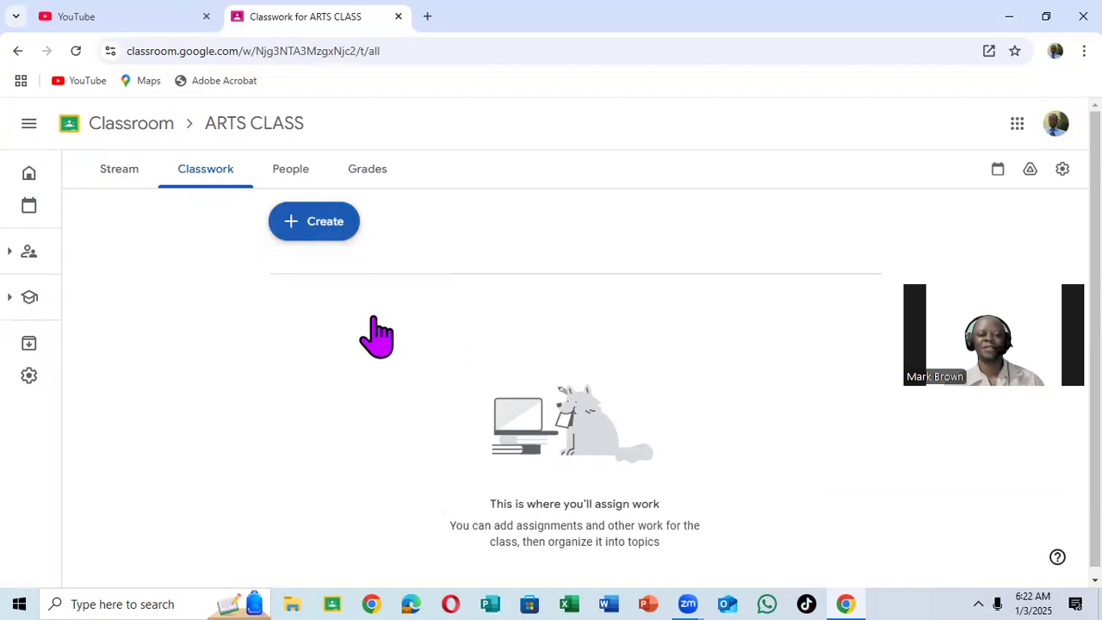
pyautogui.moveTo(989, 318); pyautogui.dragTo(927, 47)
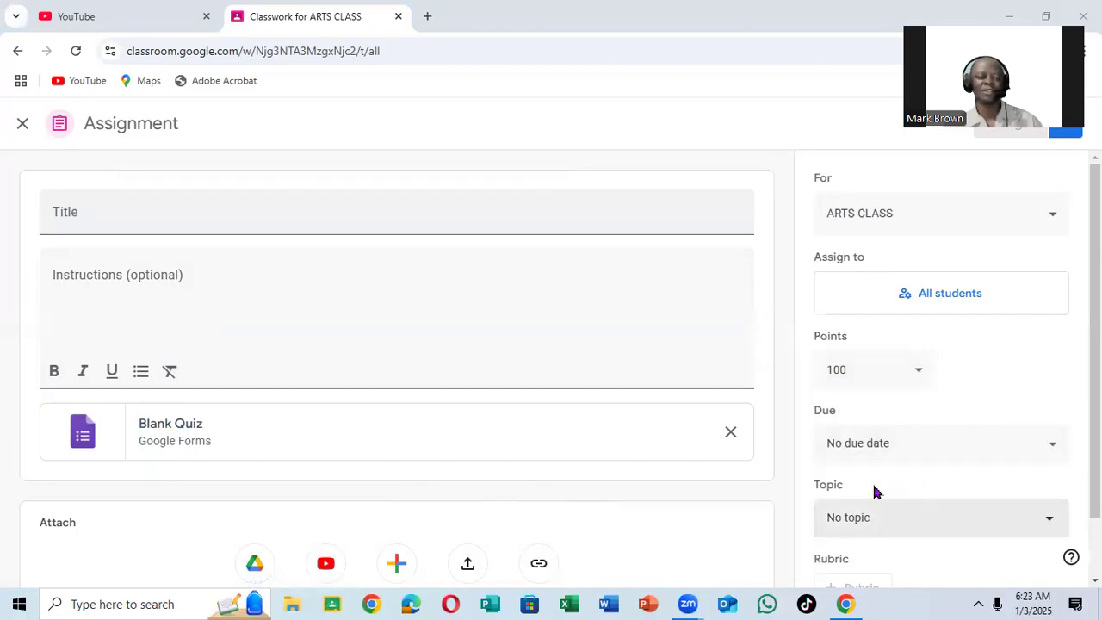
pyautogui.click(83, 431)
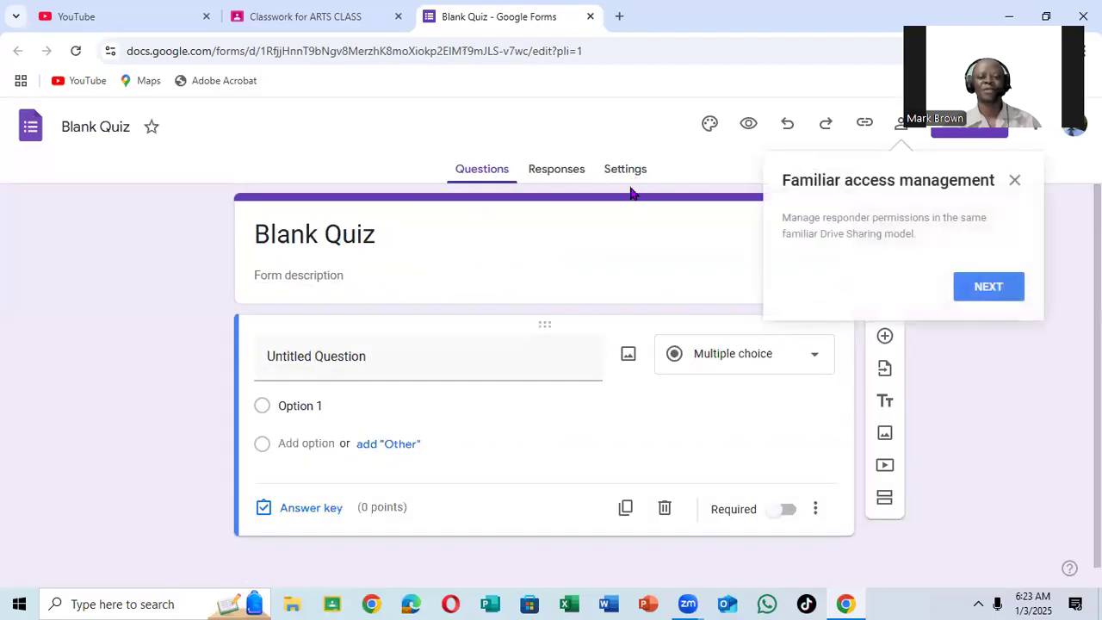
# Change the untitled question in Blank Quiz to Short answer and finally to Paragraph, and close the quiz form.
pyautogui.click(1015, 180)
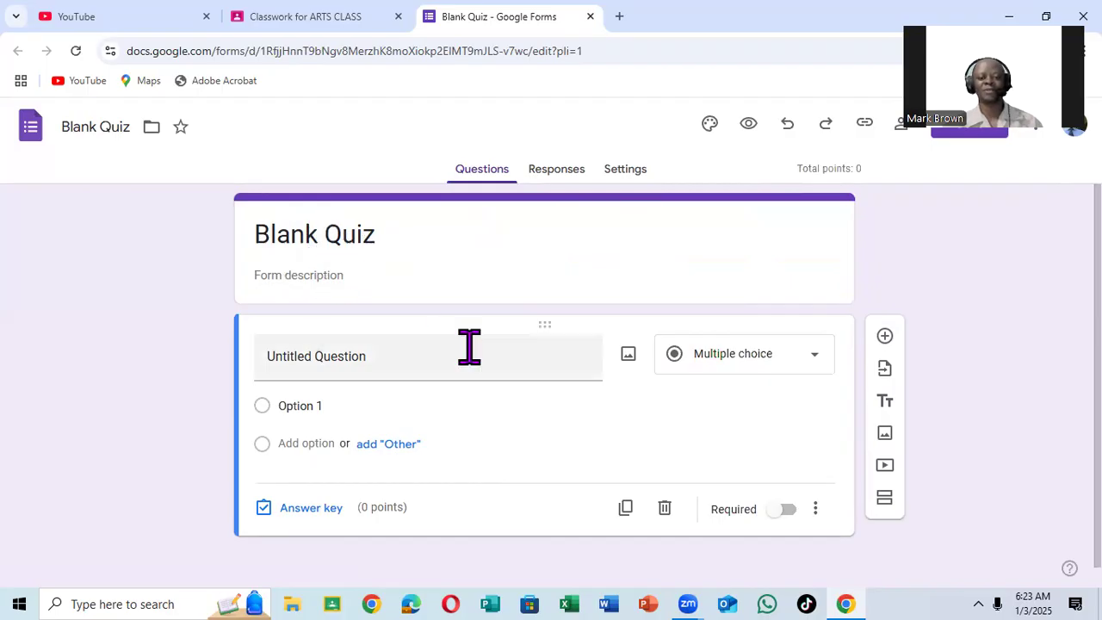
pyautogui.scroll(-1, 469, 353)
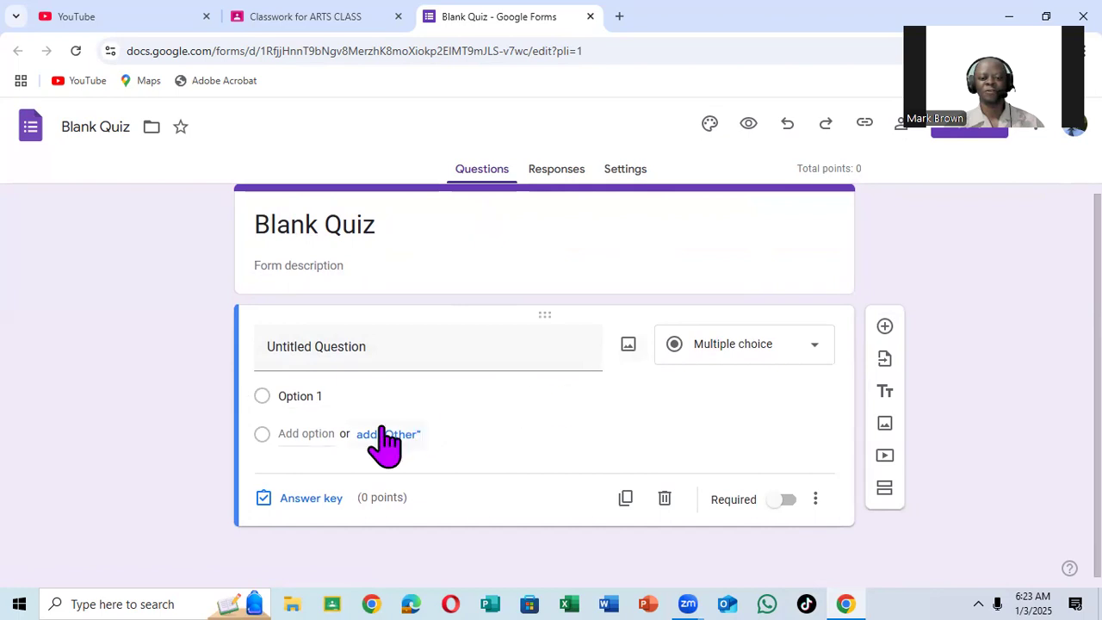
pyautogui.click(819, 355)
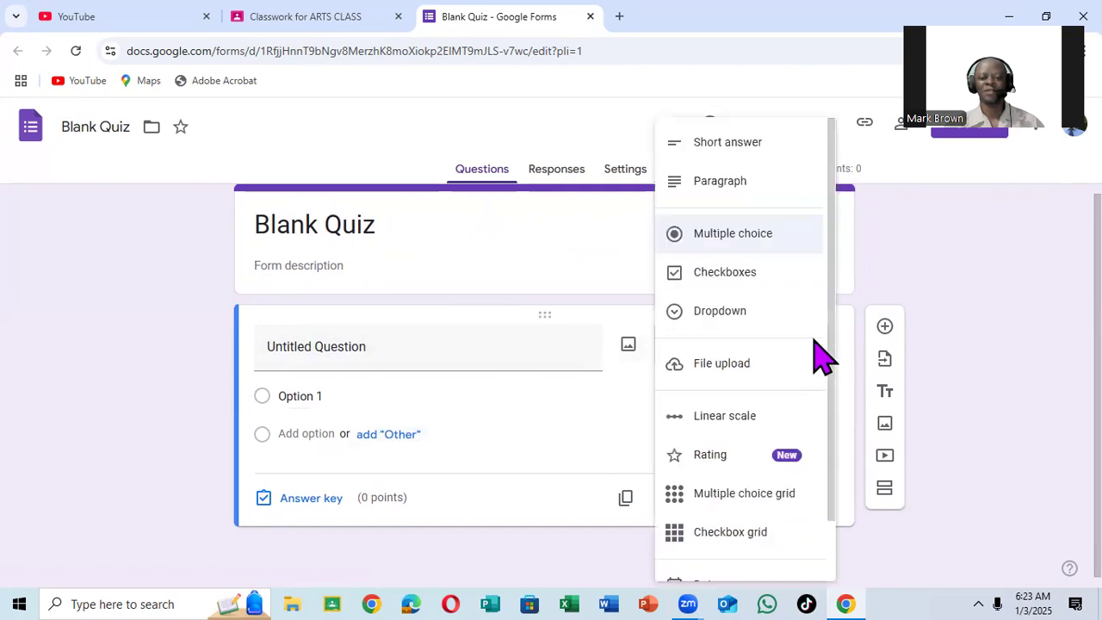
pyautogui.click(743, 149)
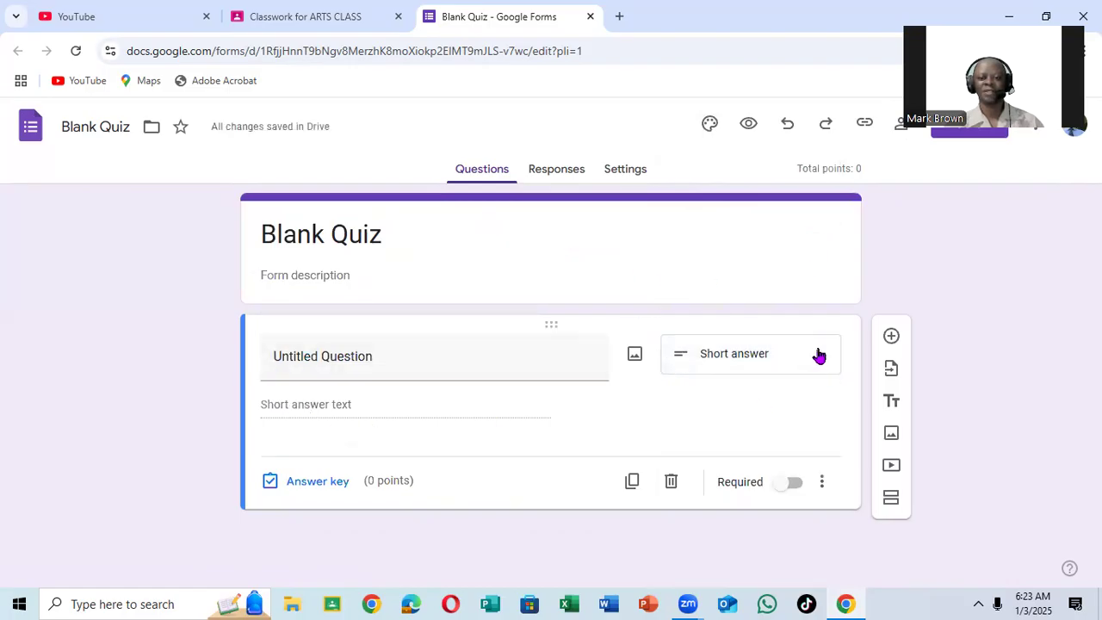
pyautogui.click(819, 356)
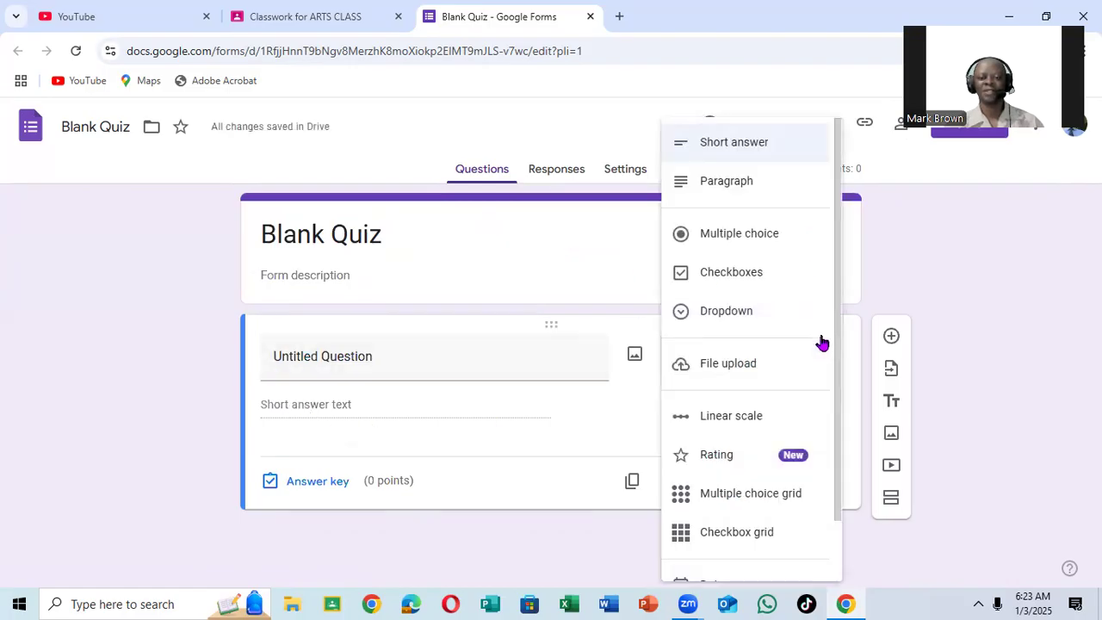
pyautogui.click(752, 186)
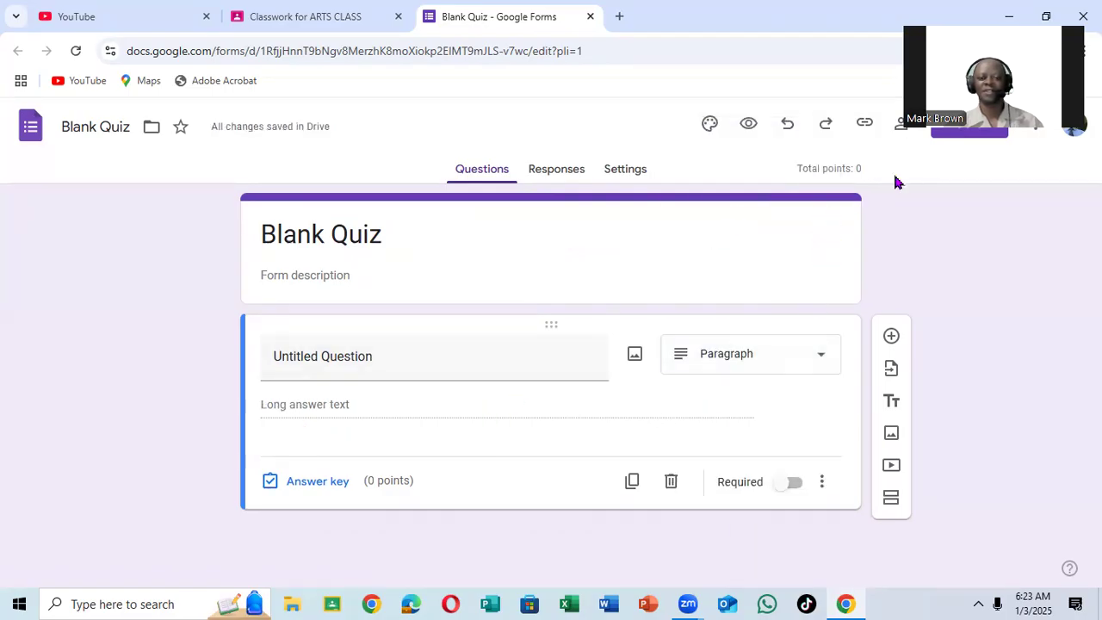
pyautogui.click(590, 16)
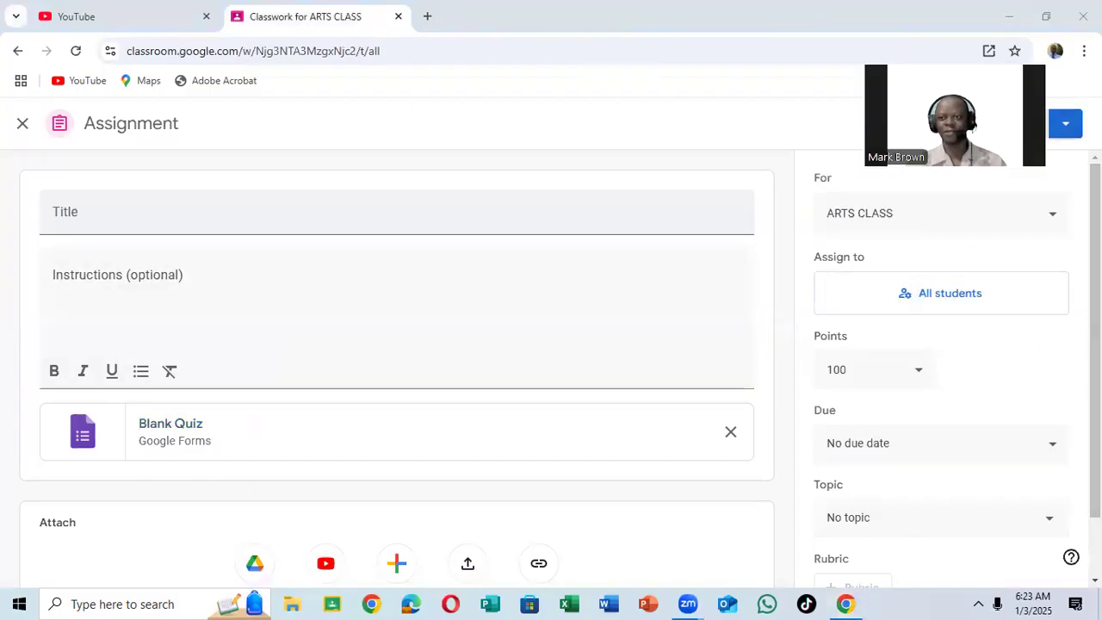
# View the quiz assignment's assign options and close the assignment without assigning it.
pyautogui.click(1066, 123)
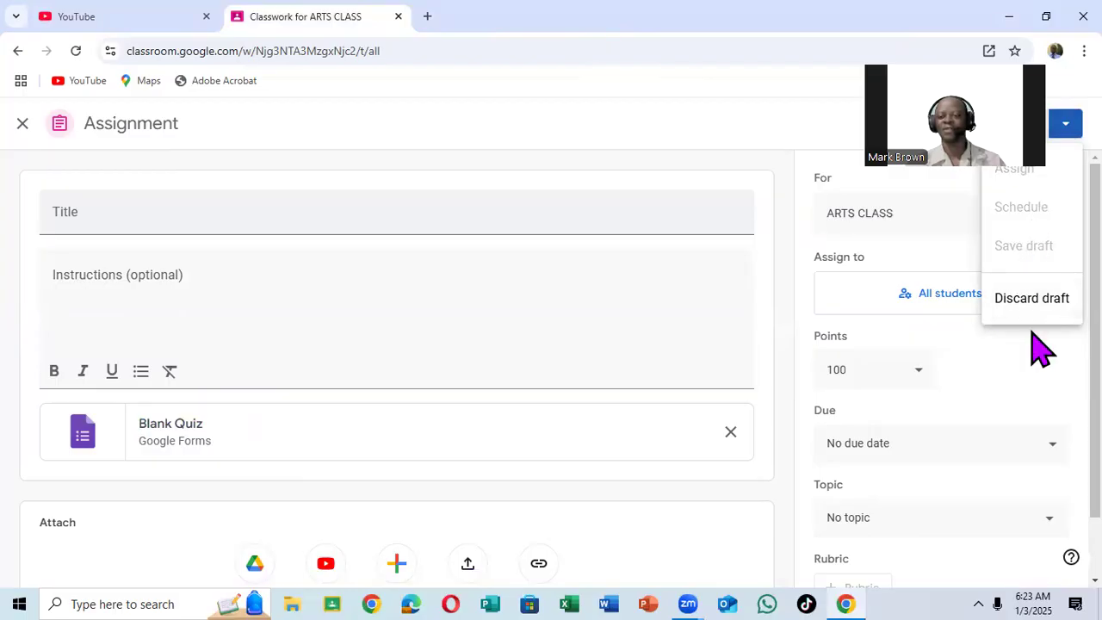
pyautogui.click(1025, 392)
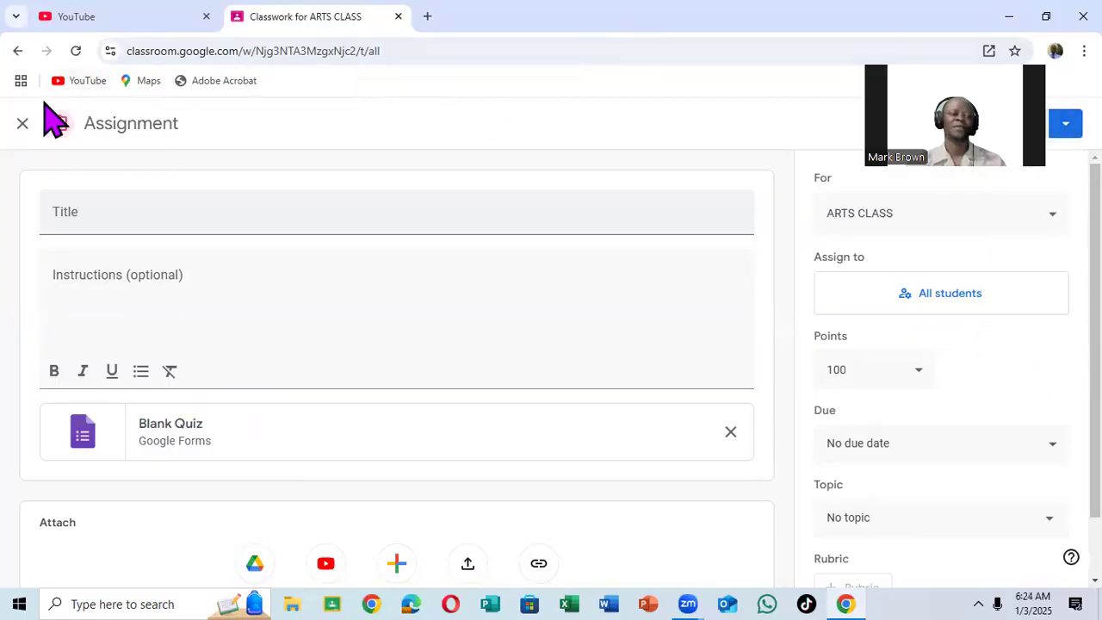
pyautogui.click(16, 123)
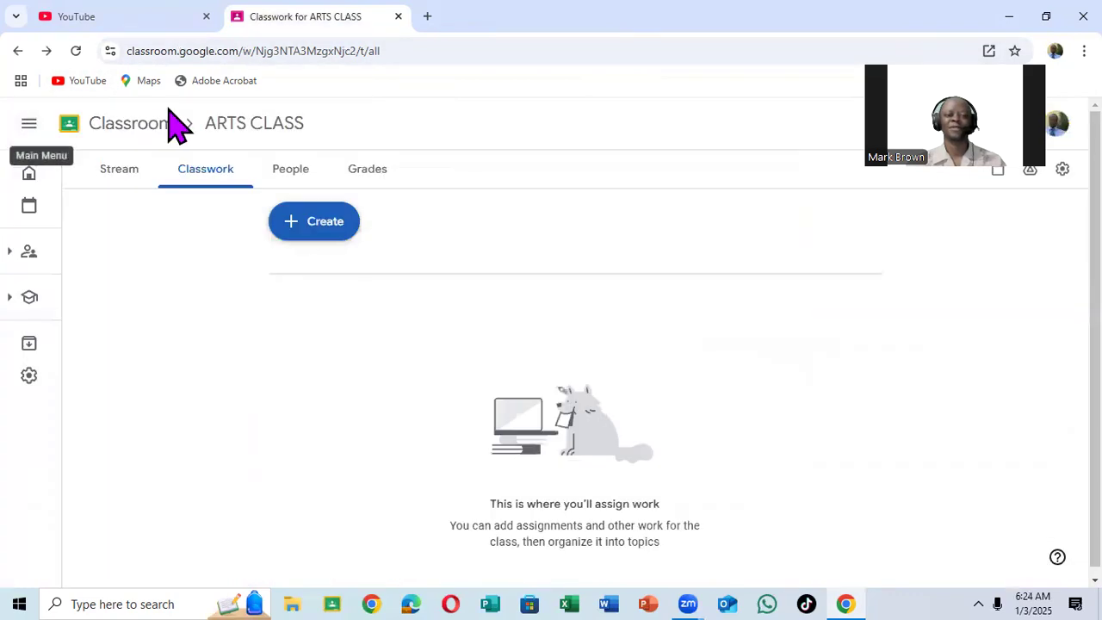
# Start a new question in the ARTS CLASS classwork and examine its instructions, attachment and student reply options.
pyautogui.click(302, 228)
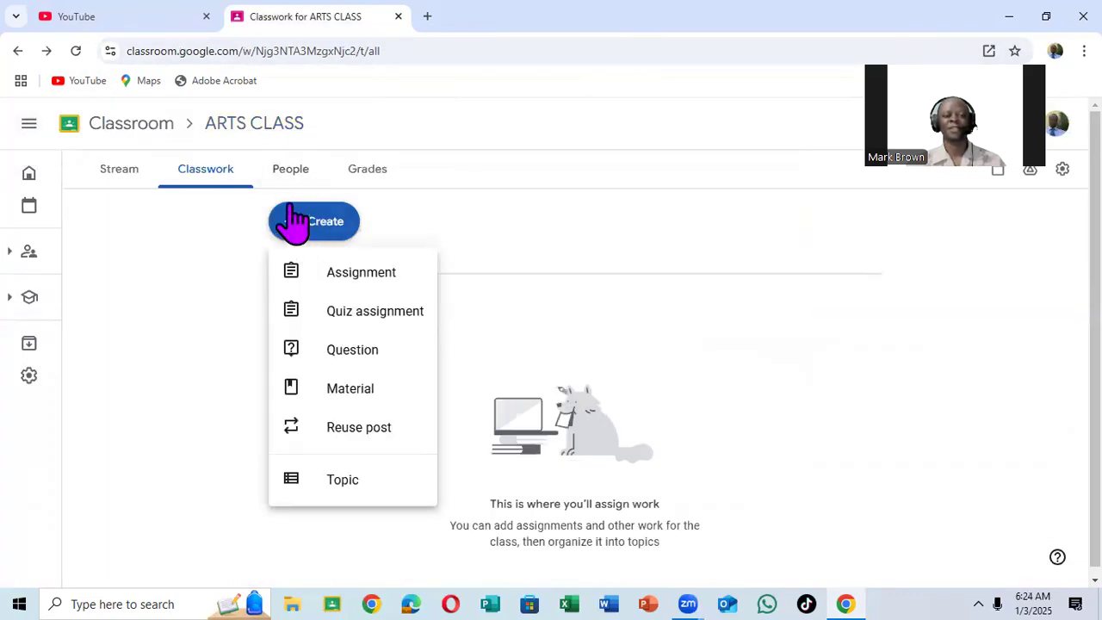
pyautogui.click(360, 353)
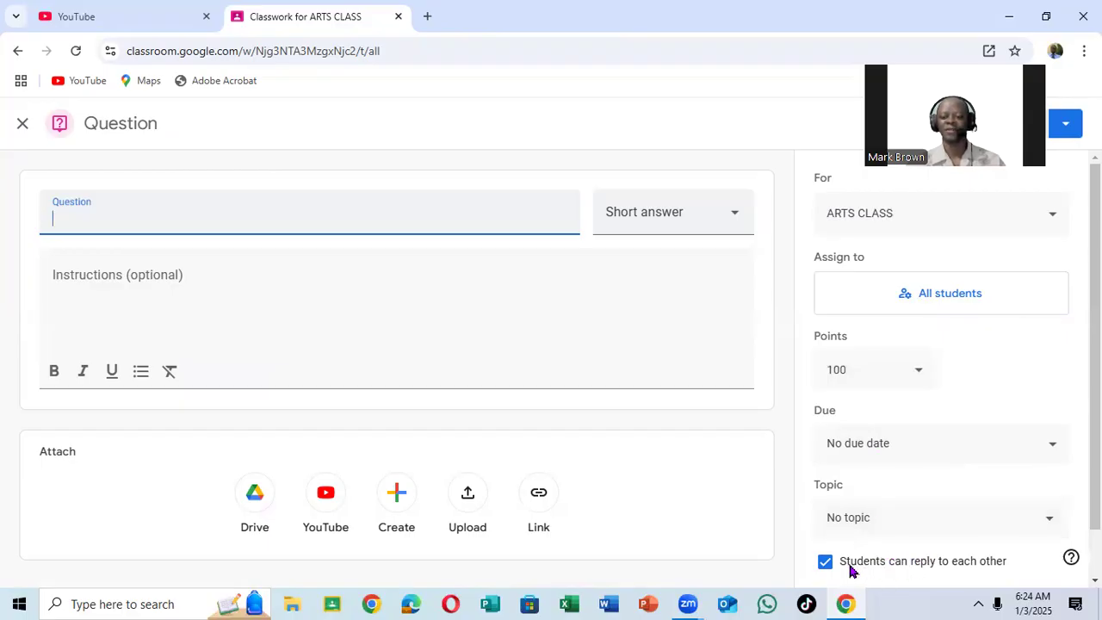
pyautogui.scroll(-1, 1018, 552)
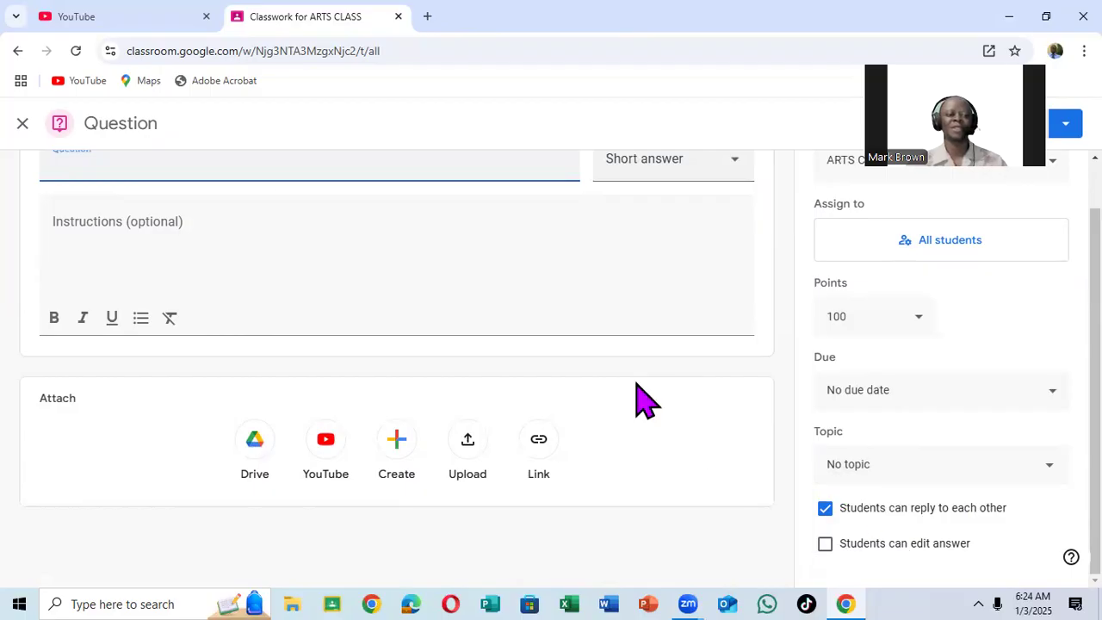
pyautogui.scroll(1, 91, 168)
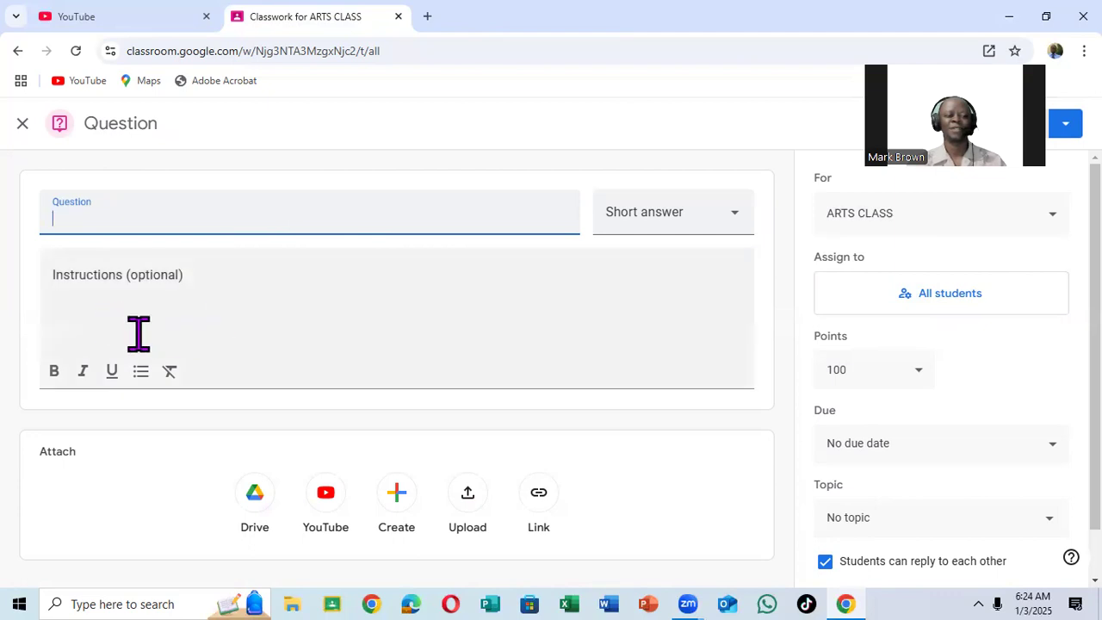
pyautogui.scroll(-1, 139, 334)
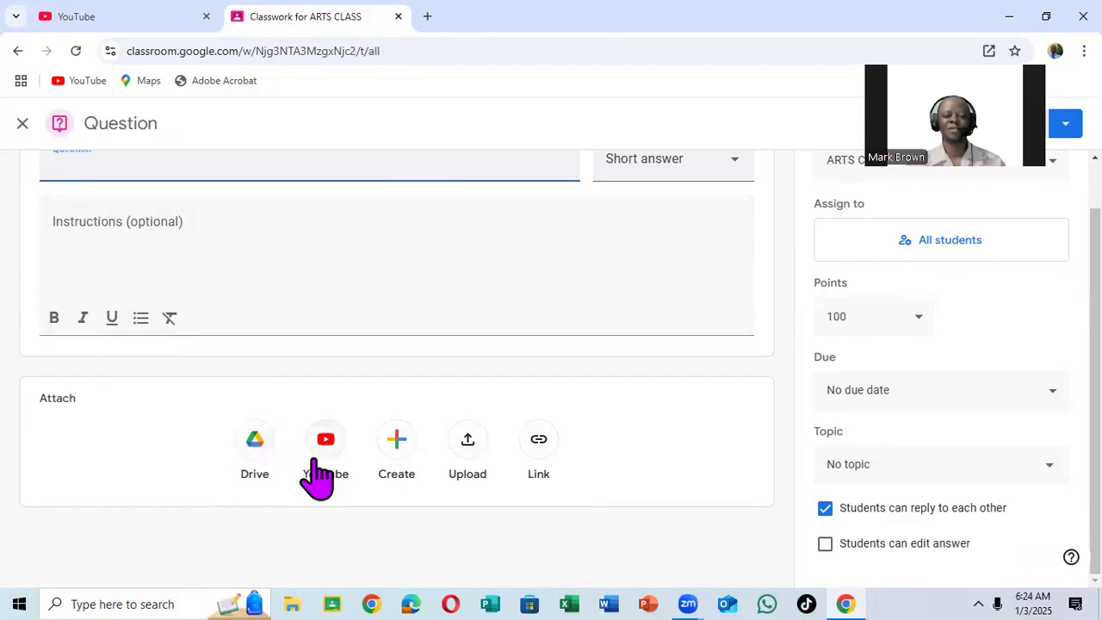
pyautogui.scroll(1, 724, 228)
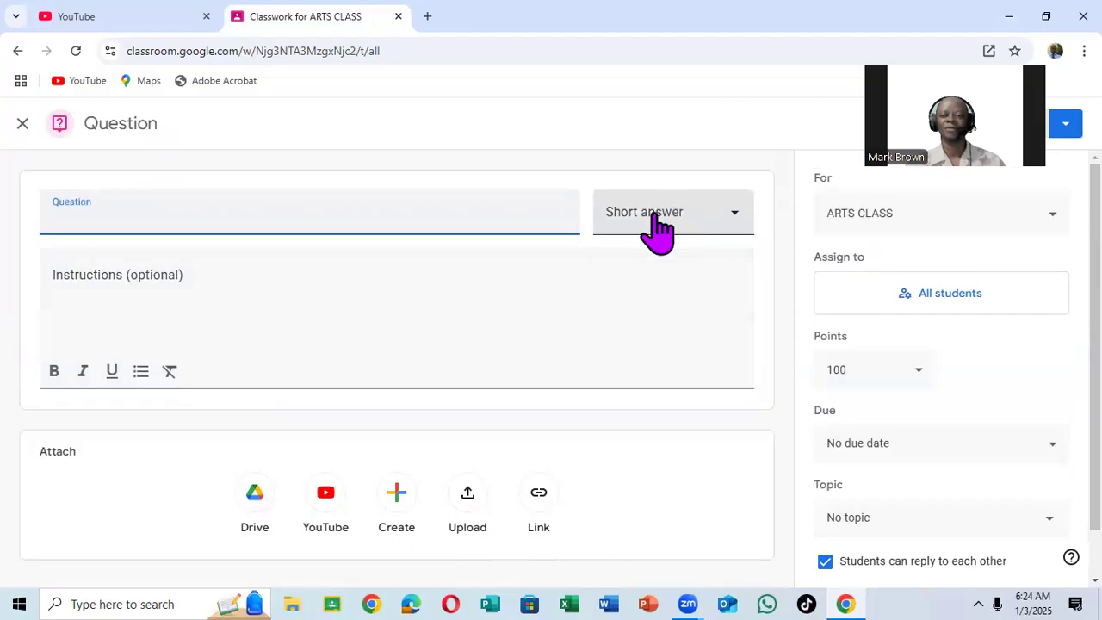
# Try the Multiple choice and Short answer types for the blank question, and close it without posting.
pyautogui.click(738, 215)
pyautogui.click(691, 301)
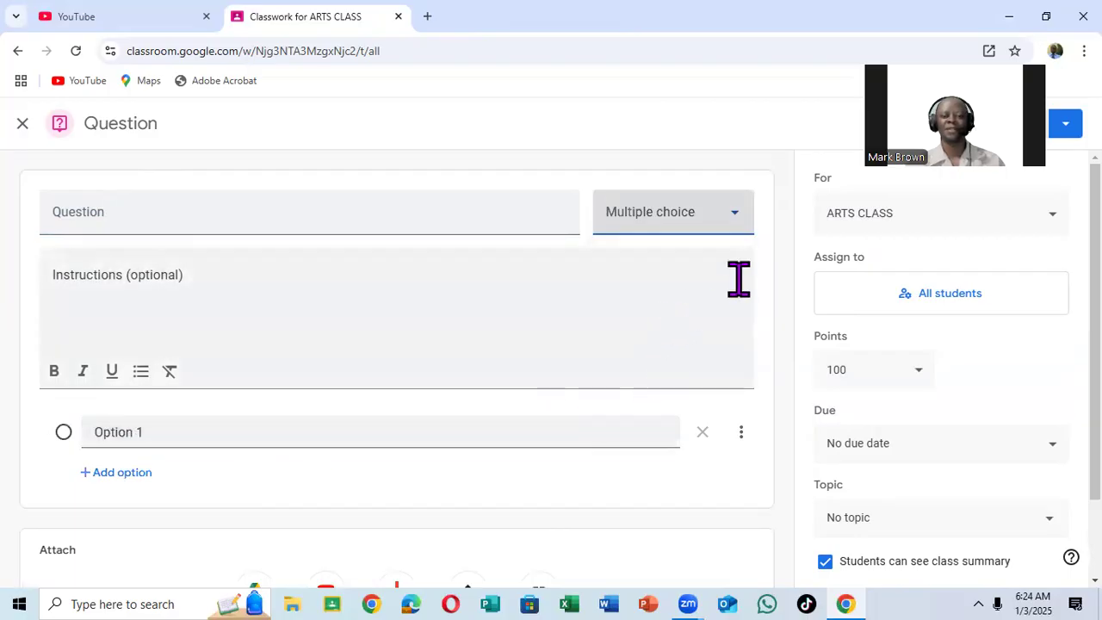
pyautogui.click(742, 217)
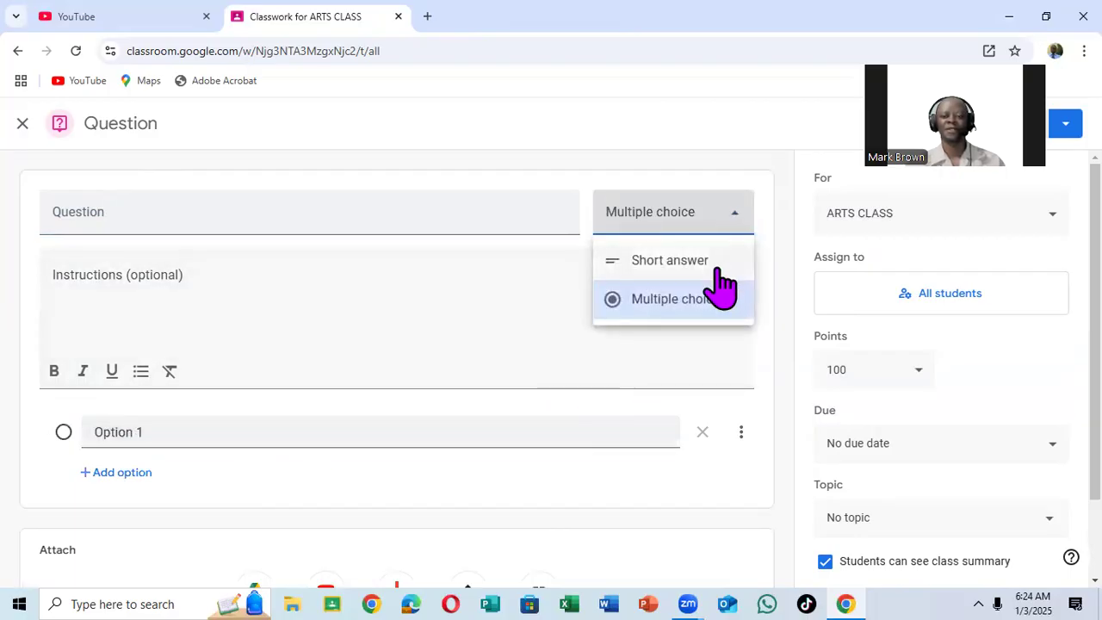
pyautogui.click(671, 260)
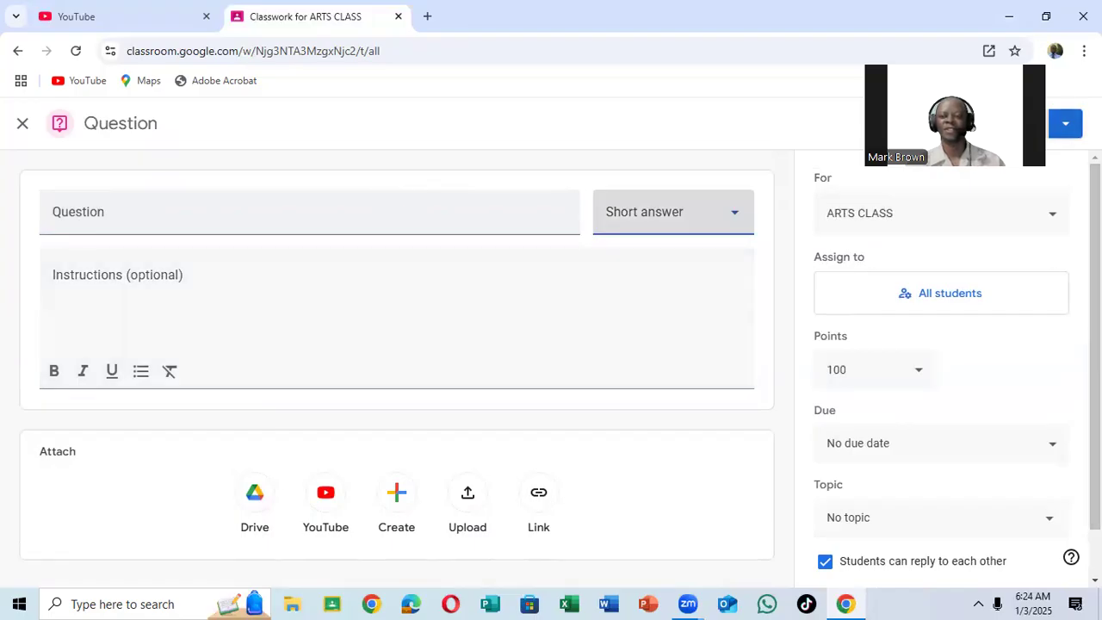
pyautogui.click(1066, 124)
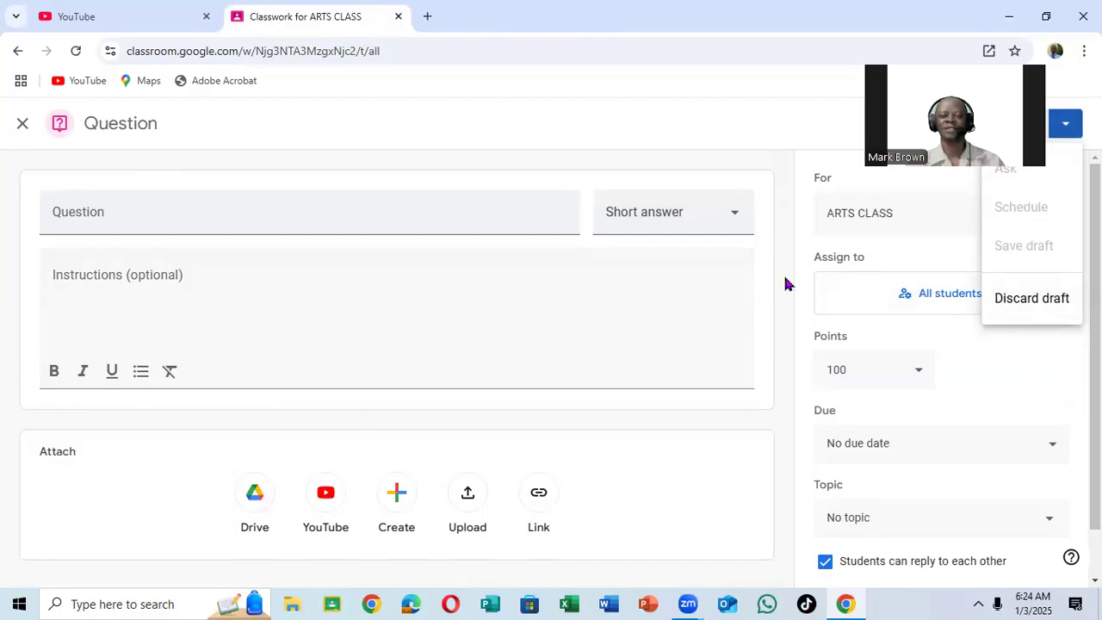
pyautogui.click(23, 123)
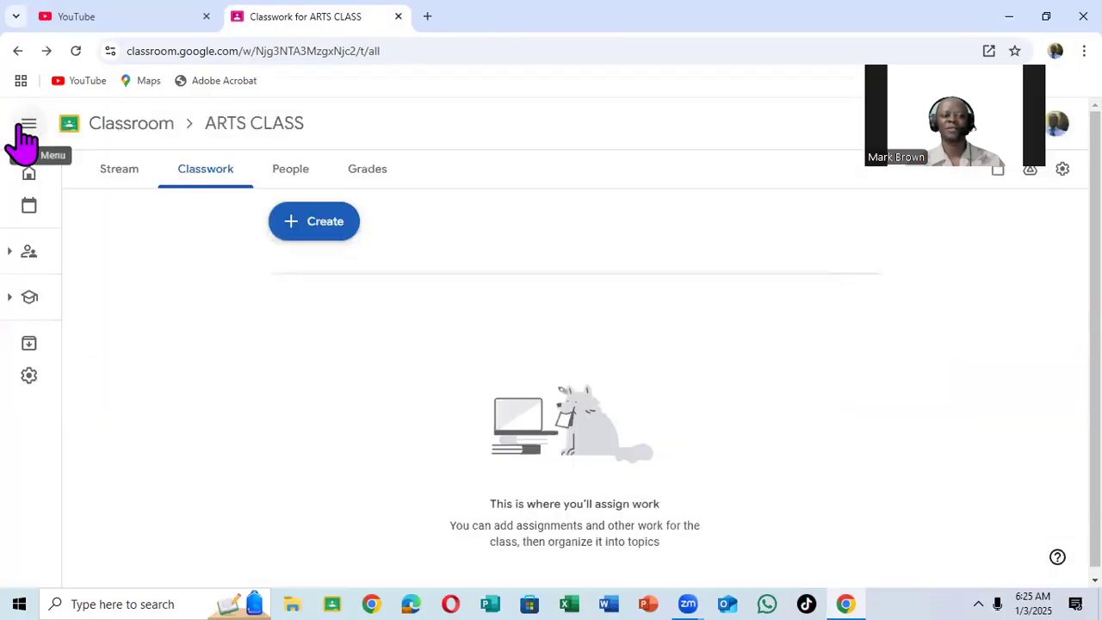
# Start a new material post in the ARTS CLASS classwork.
pyautogui.click(312, 232)
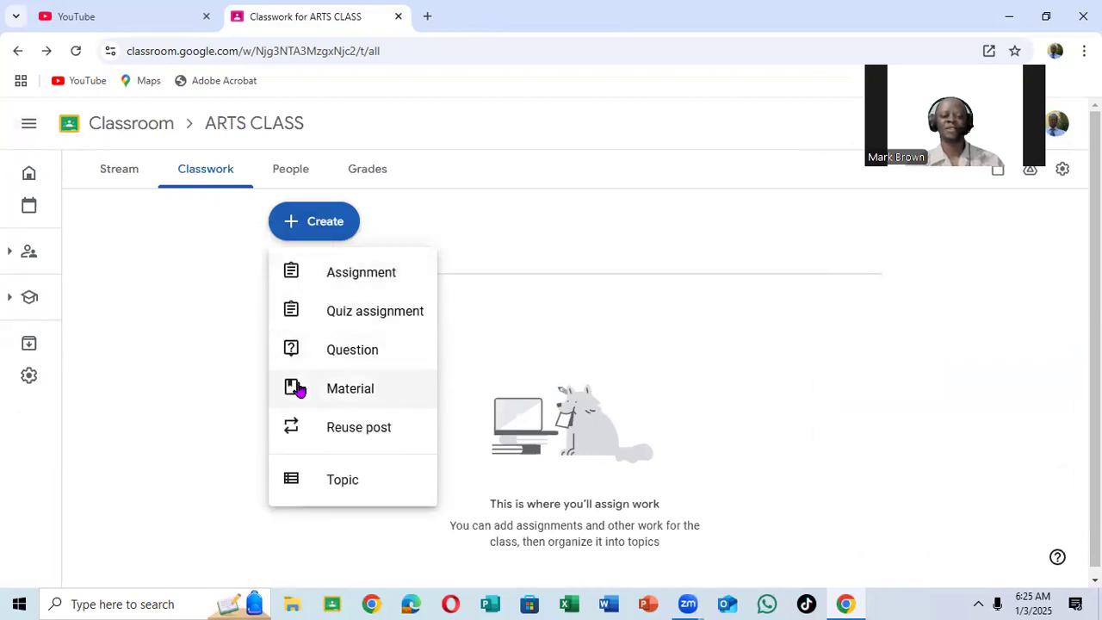
pyautogui.click(356, 402)
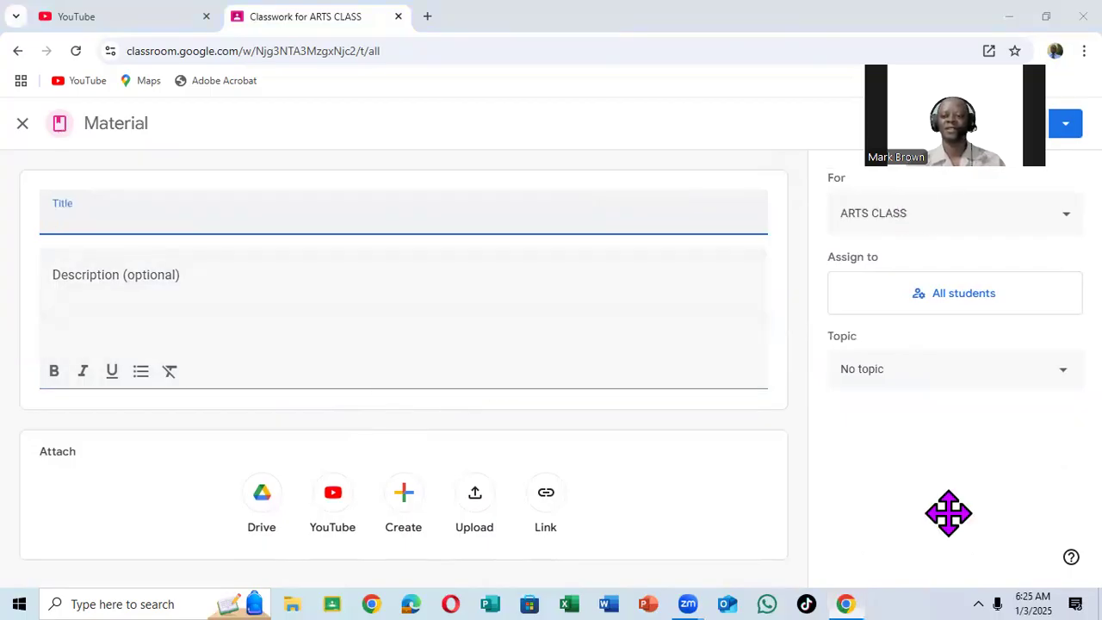
pyautogui.moveTo(937, 125); pyautogui.dragTo(950, 513)
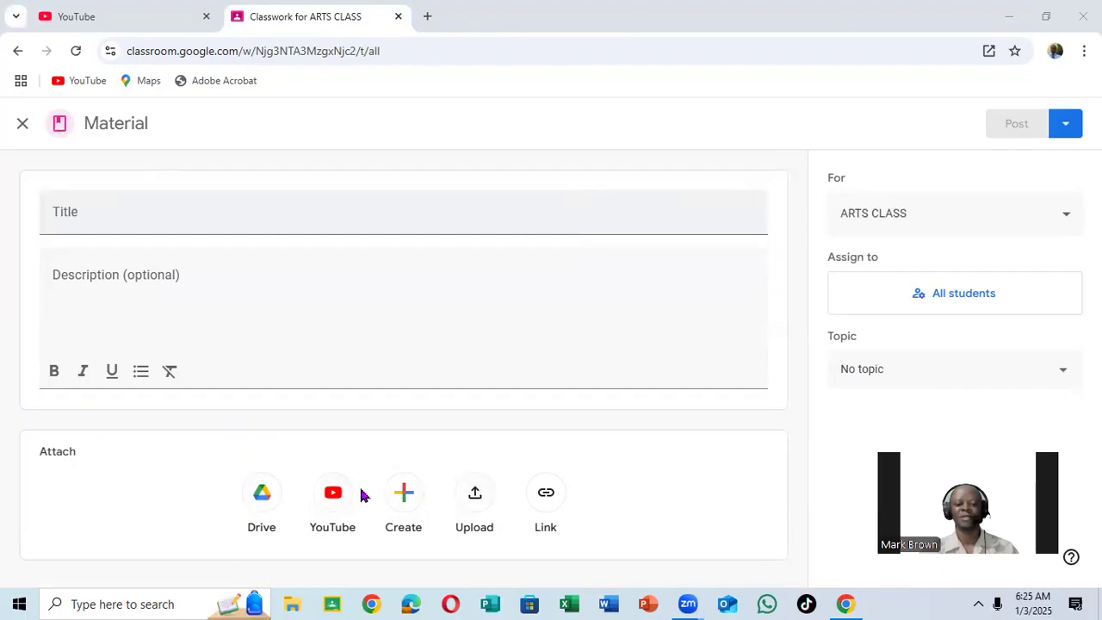
# Upload mmm.docx from the Desktop as an attachment to the material.
pyautogui.click(476, 504)
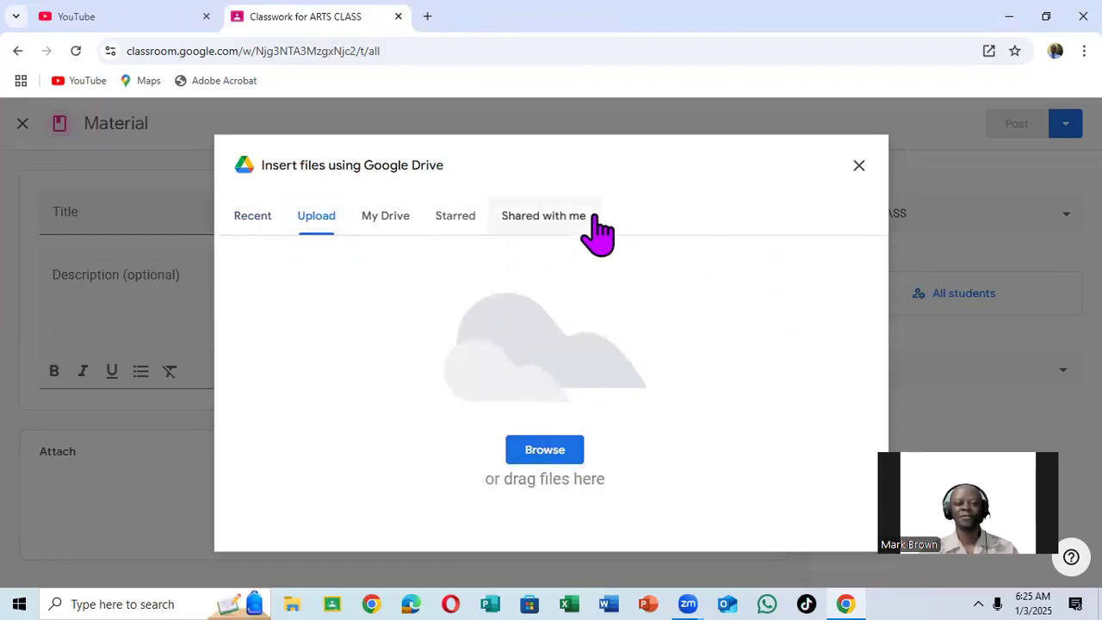
pyautogui.click(546, 457)
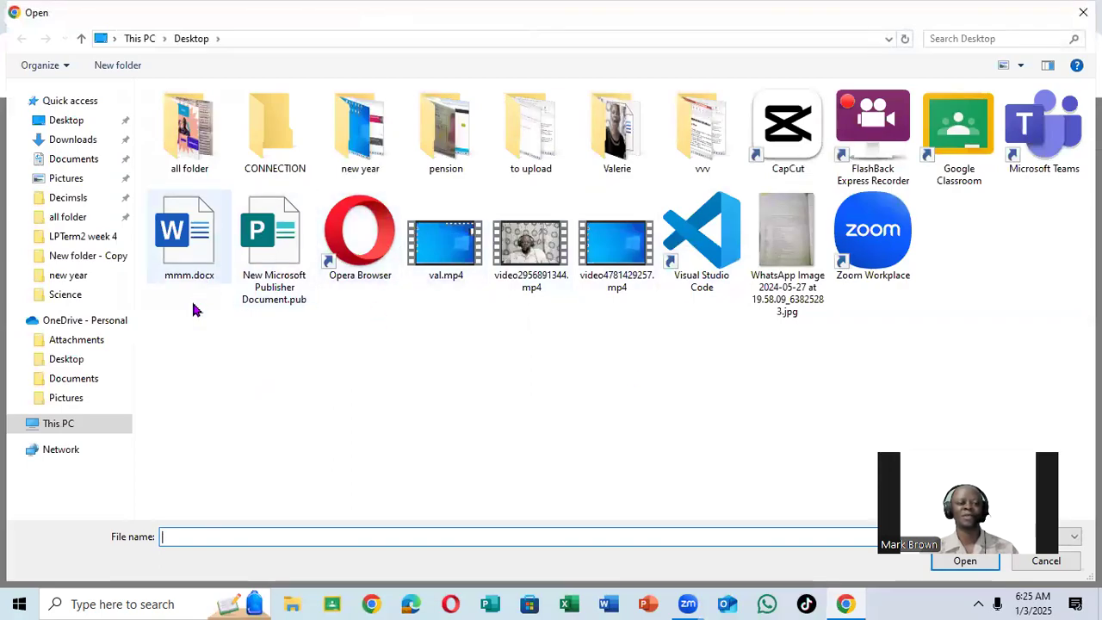
pyautogui.click(183, 242)
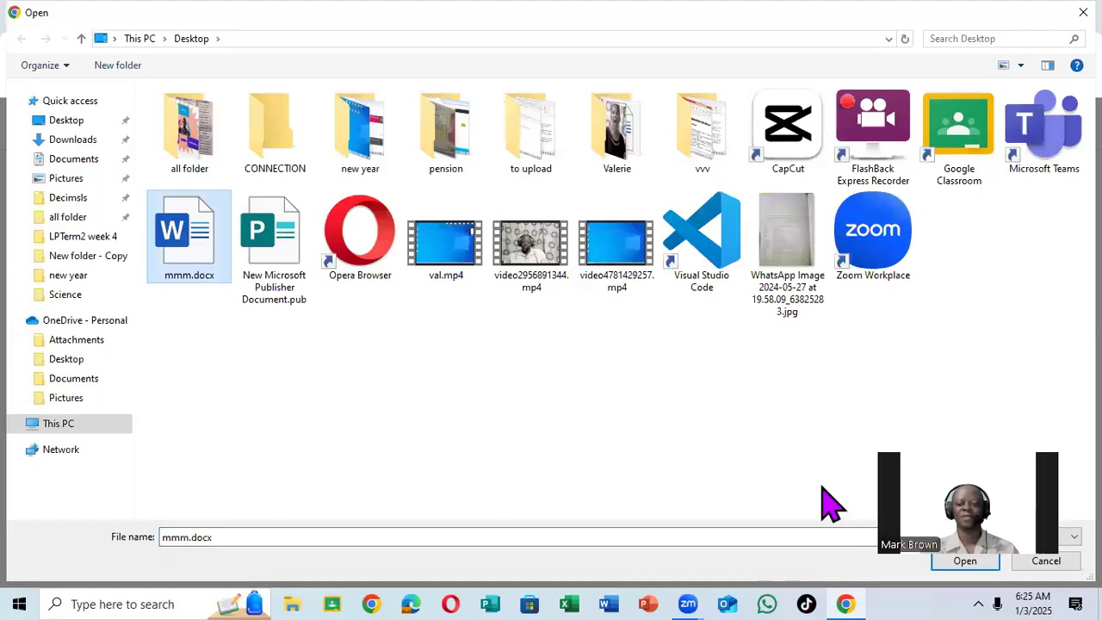
pyautogui.click(963, 560)
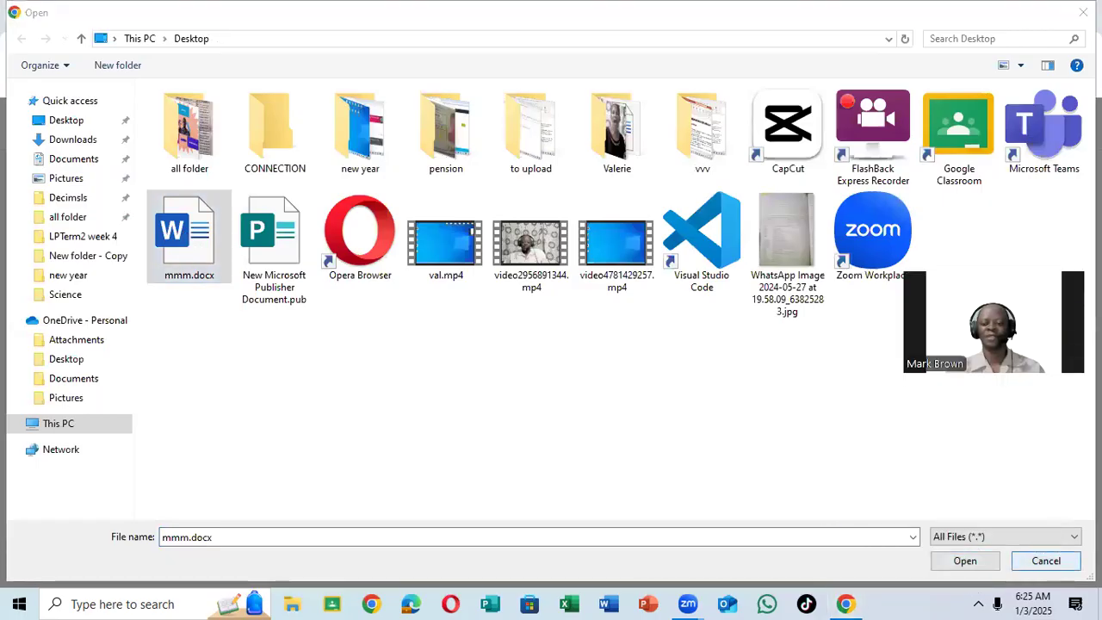
pyautogui.click(972, 561)
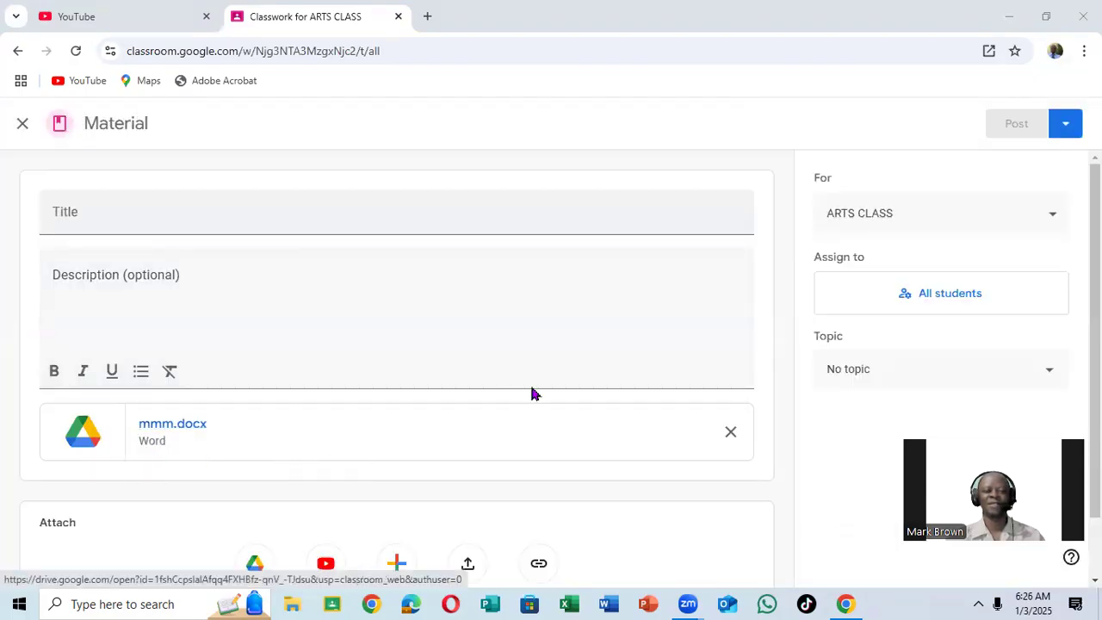
# Title the material V and view its posting options.
pyautogui.click(466, 213)
pyautogui.write('V')
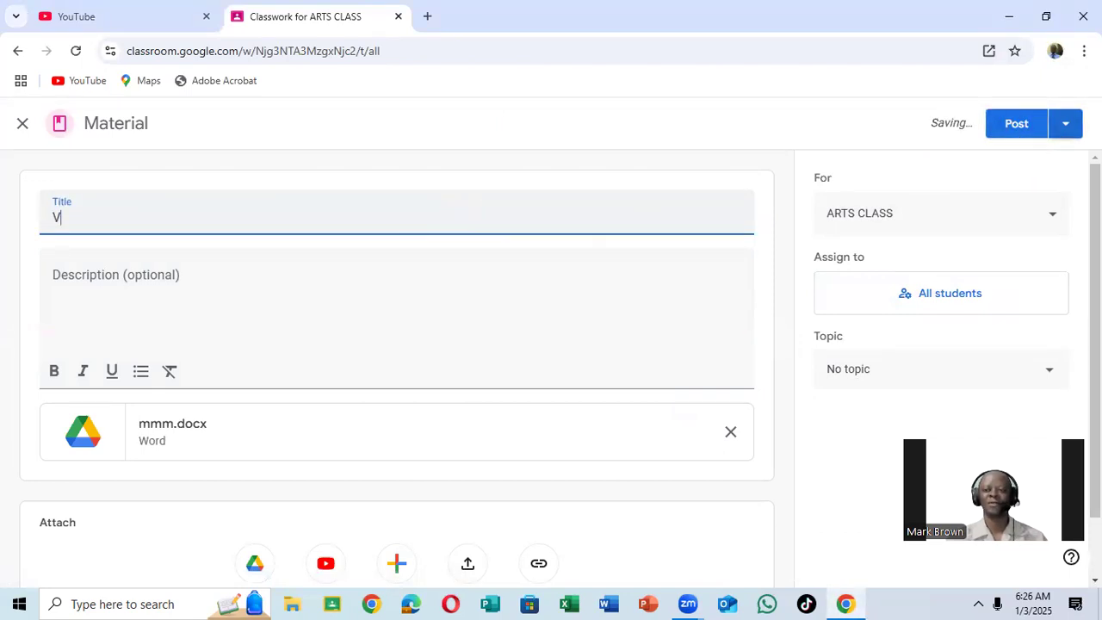
pyautogui.click(1067, 123)
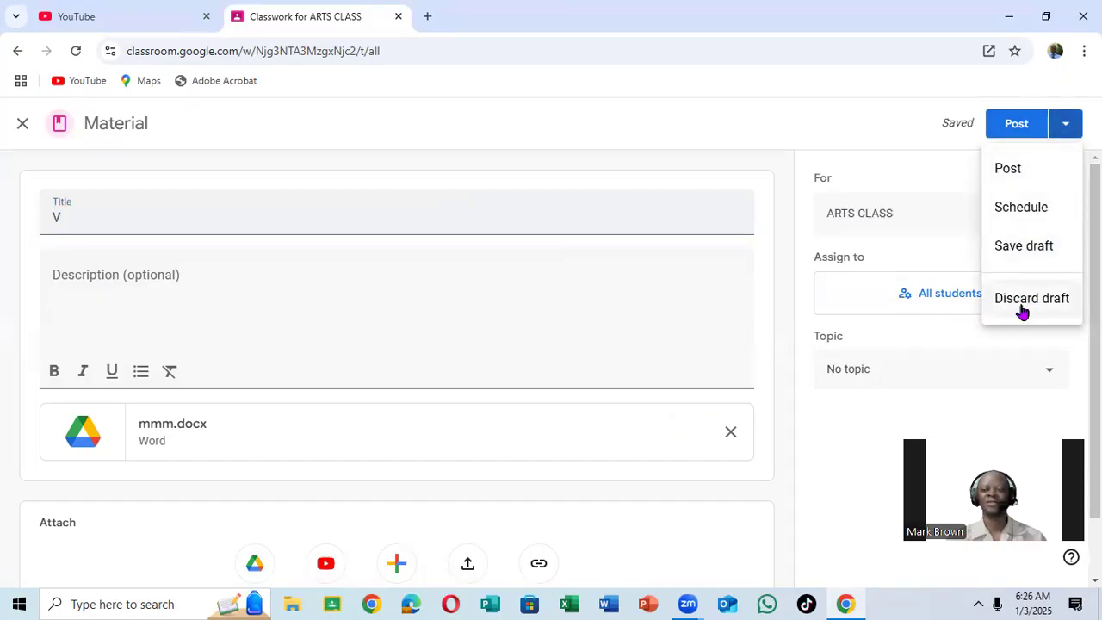
pyautogui.click(792, 130)
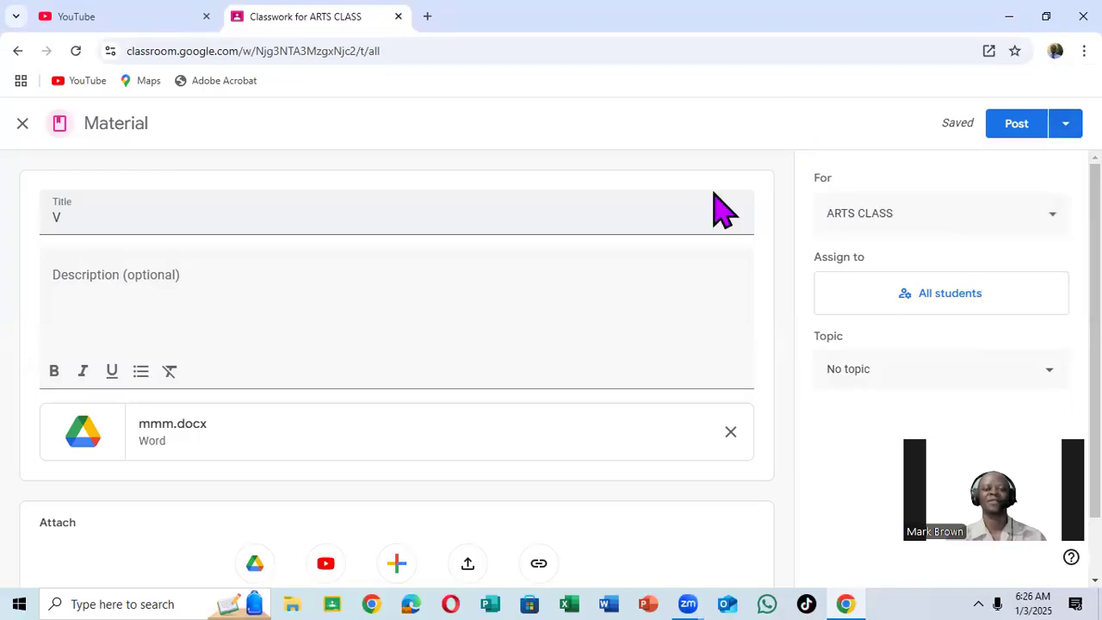
# Remove the mmm.docx attachment and close the material, keeping it as an unposted draft.
pyautogui.click(731, 433)
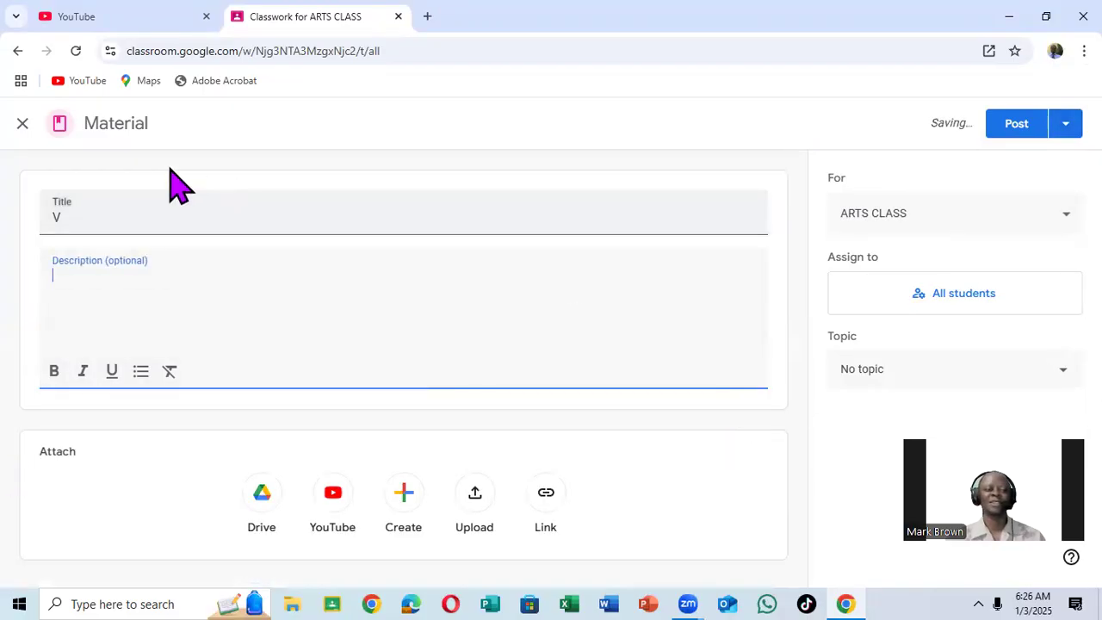
pyautogui.click(22, 126)
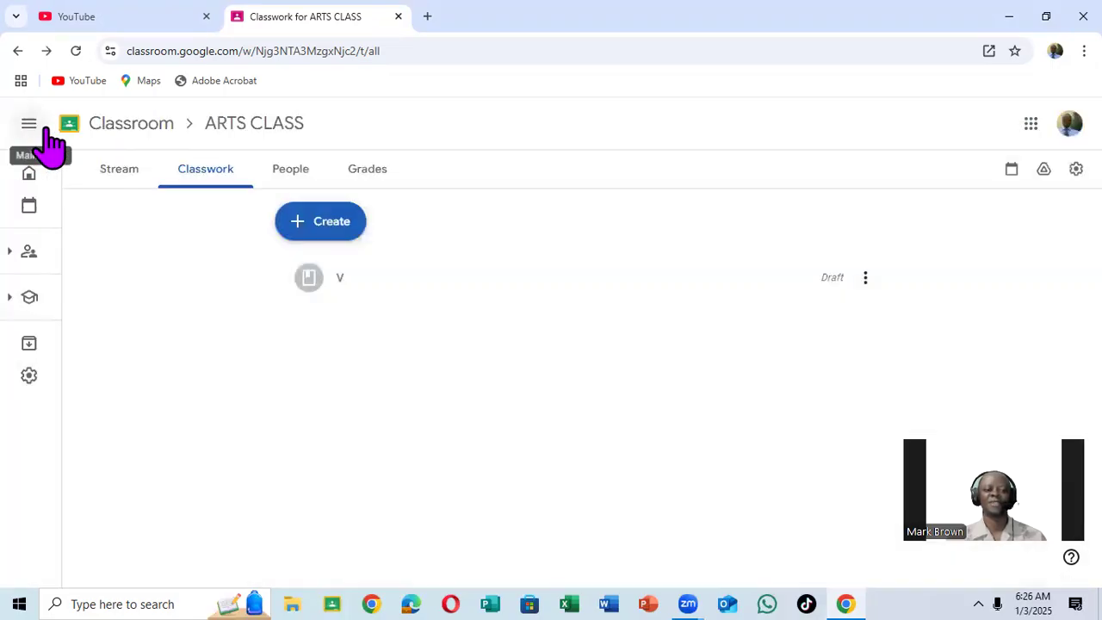
# View the classes available for reusing a post and close the list without choosing one.
pyautogui.click(308, 233)
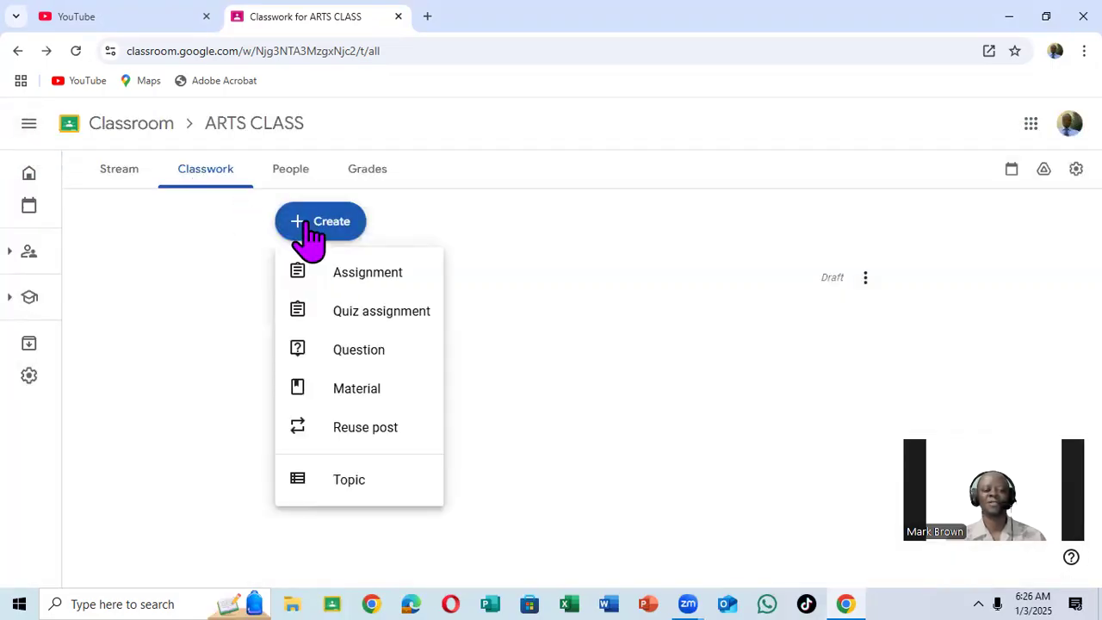
pyautogui.click(371, 429)
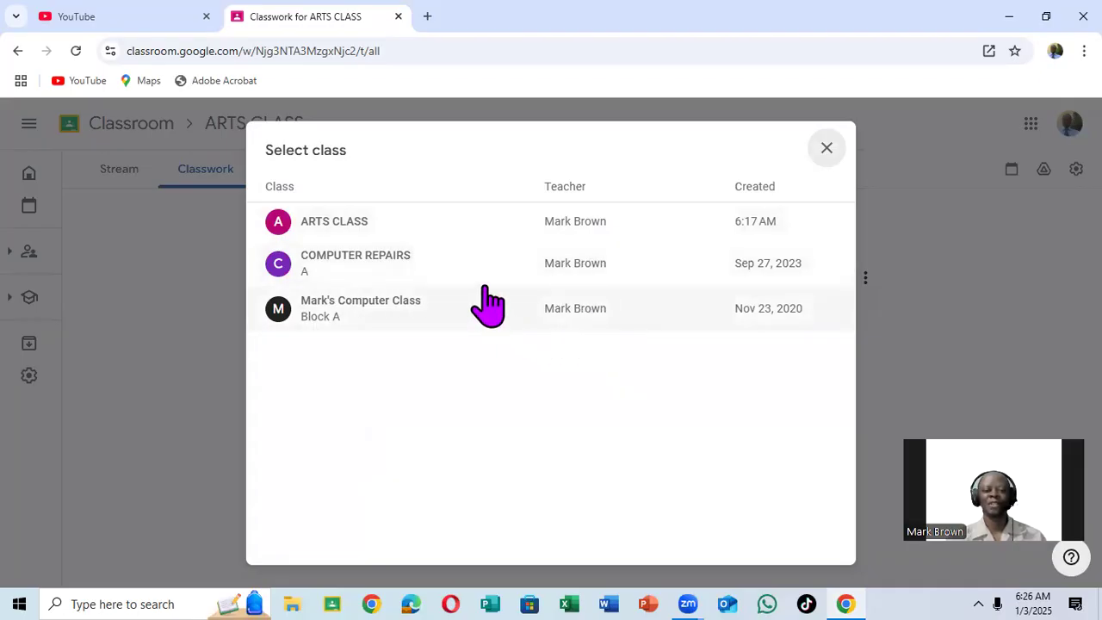
pyautogui.click(828, 151)
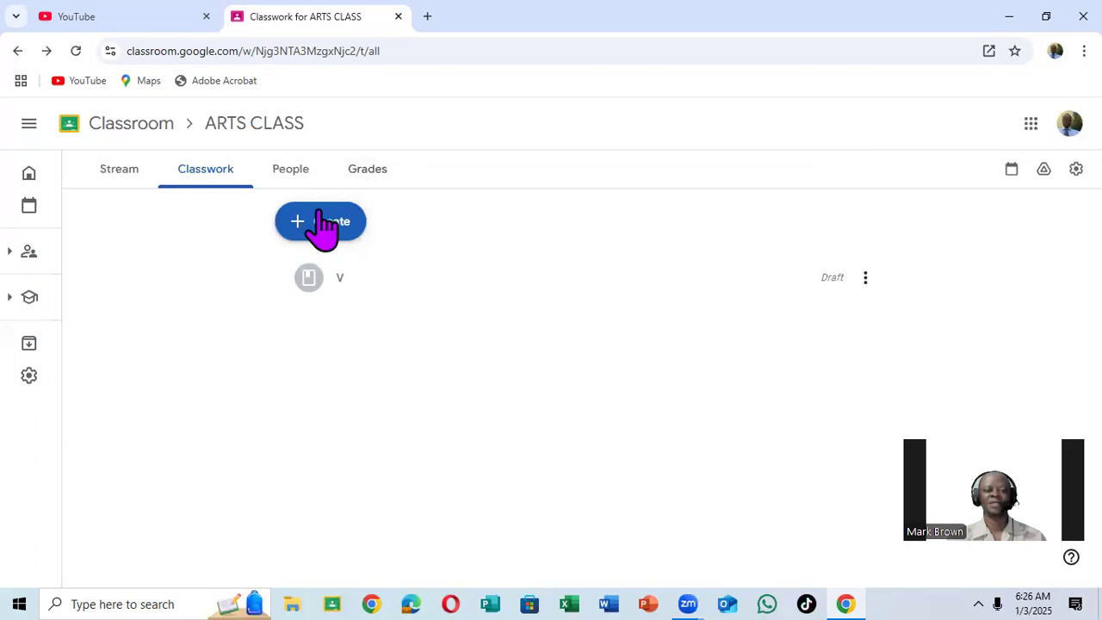
# Create a classwork topic named MATHS CLASS.
pyautogui.click(324, 226)
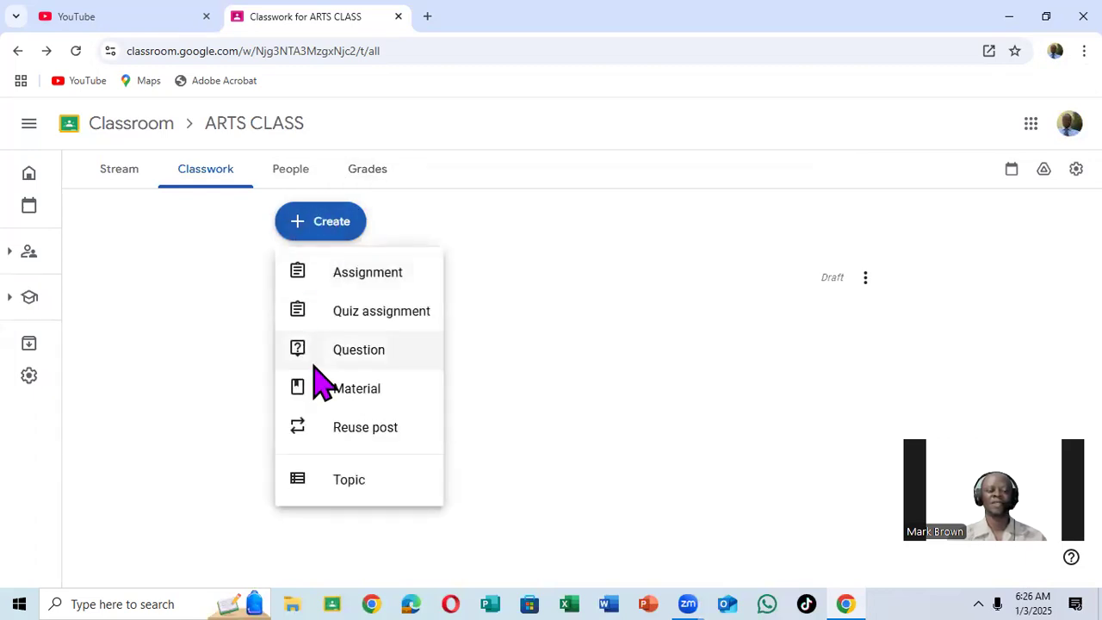
pyautogui.click(341, 481)
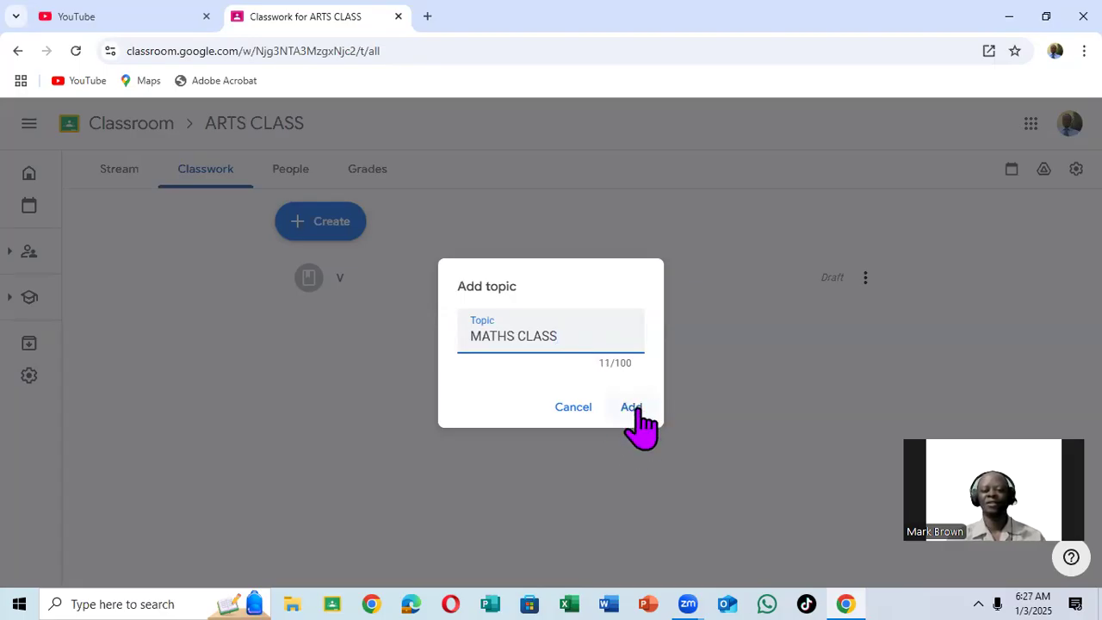
pyautogui.click(628, 412)
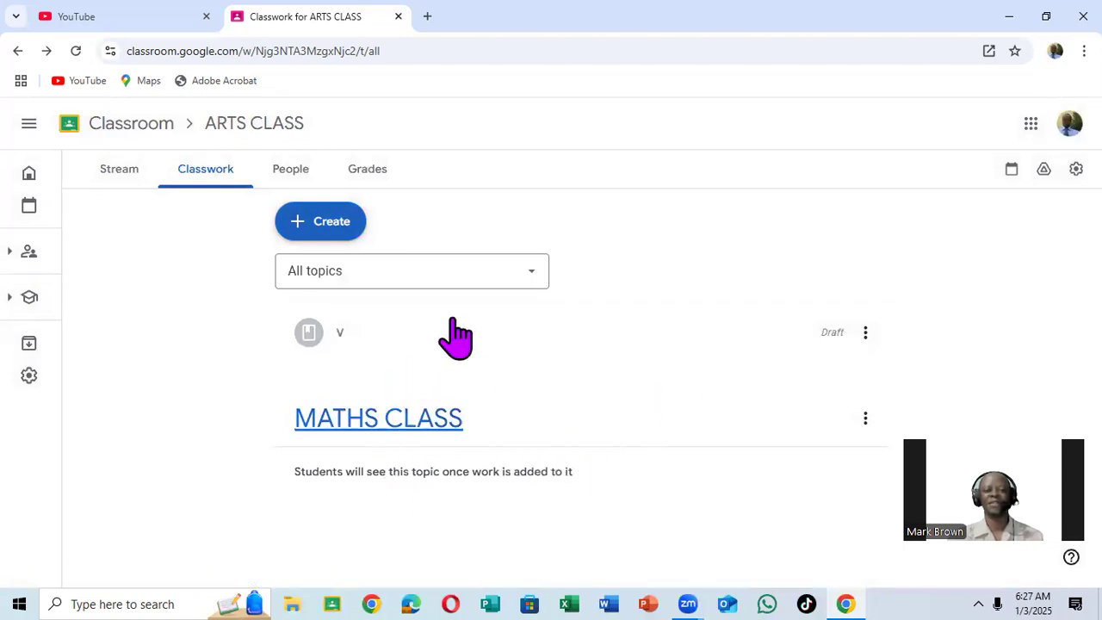
# Create a second classwork topic named ENGLISH CLASS.
pyautogui.click(336, 225)
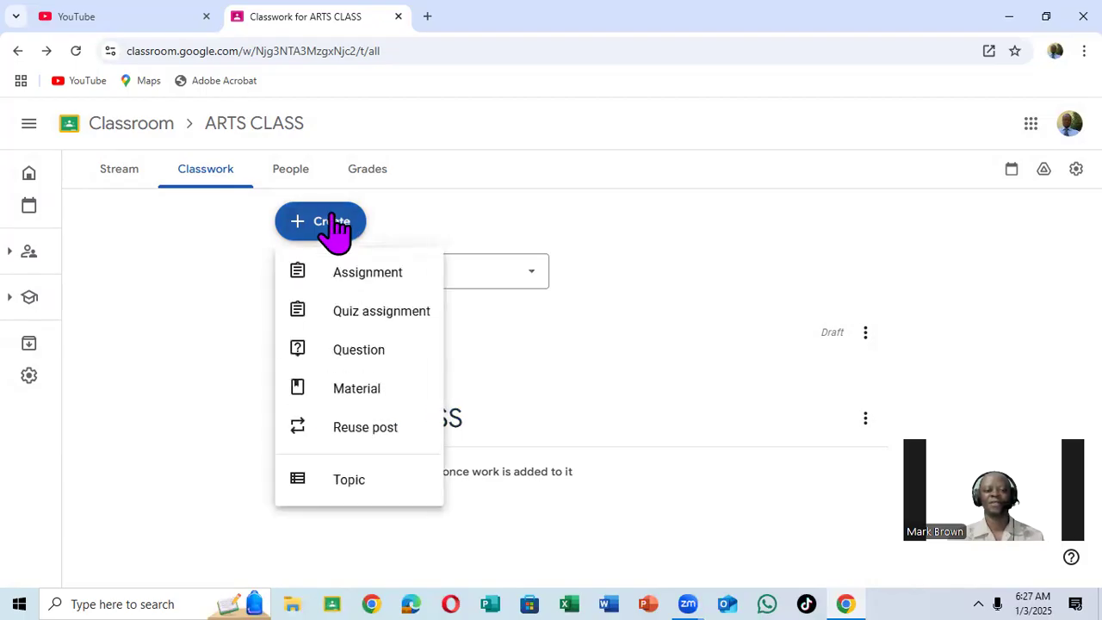
pyautogui.click(362, 484)
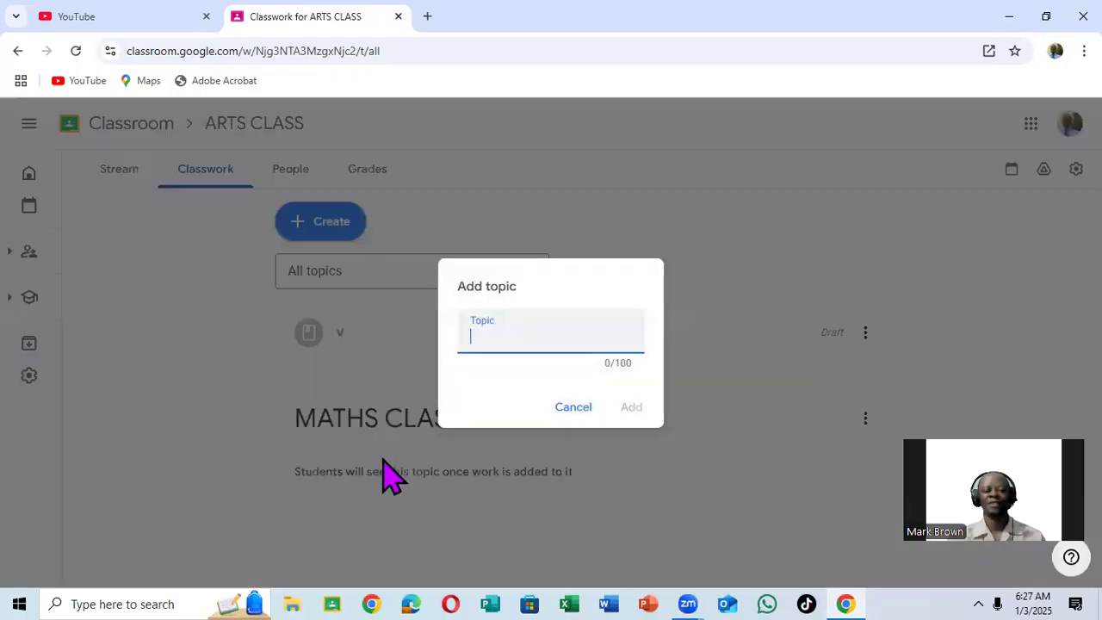
pyautogui.write('ENGLISH CLAS')
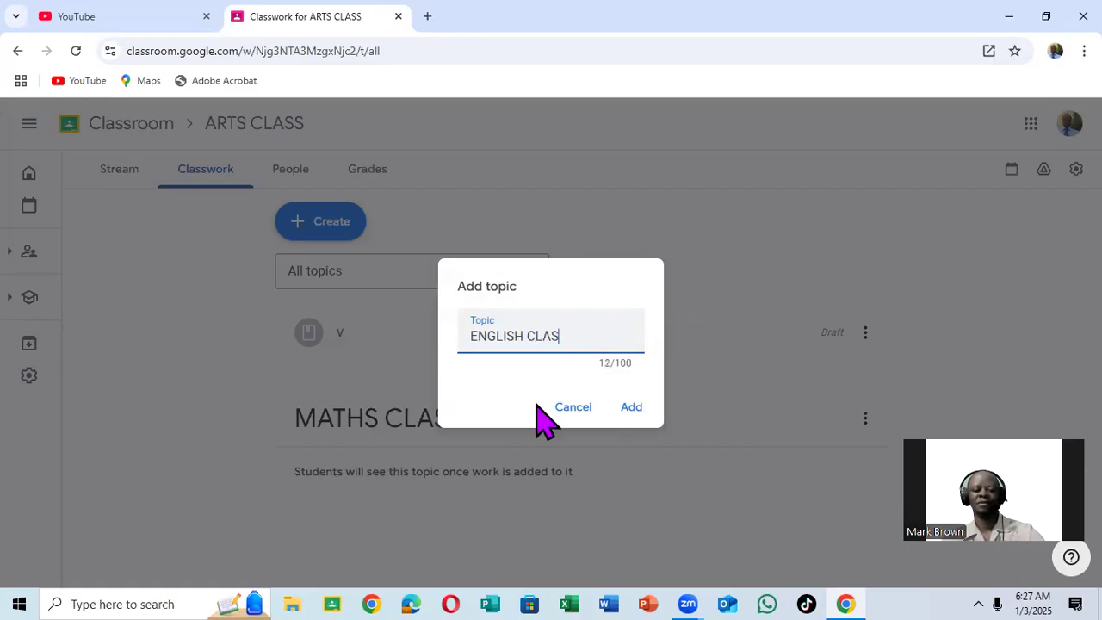
pyautogui.click(630, 407)
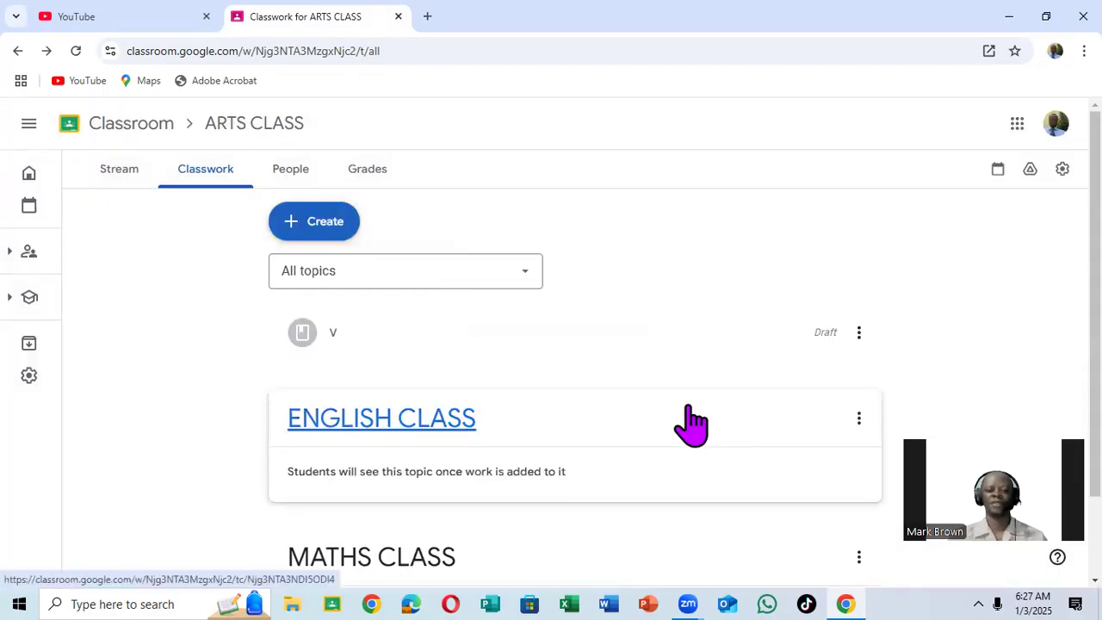
# Move the ENGLISH CLASS topic down so that it follows MATHS CLASS.
pyautogui.scroll(-1, 694, 422)
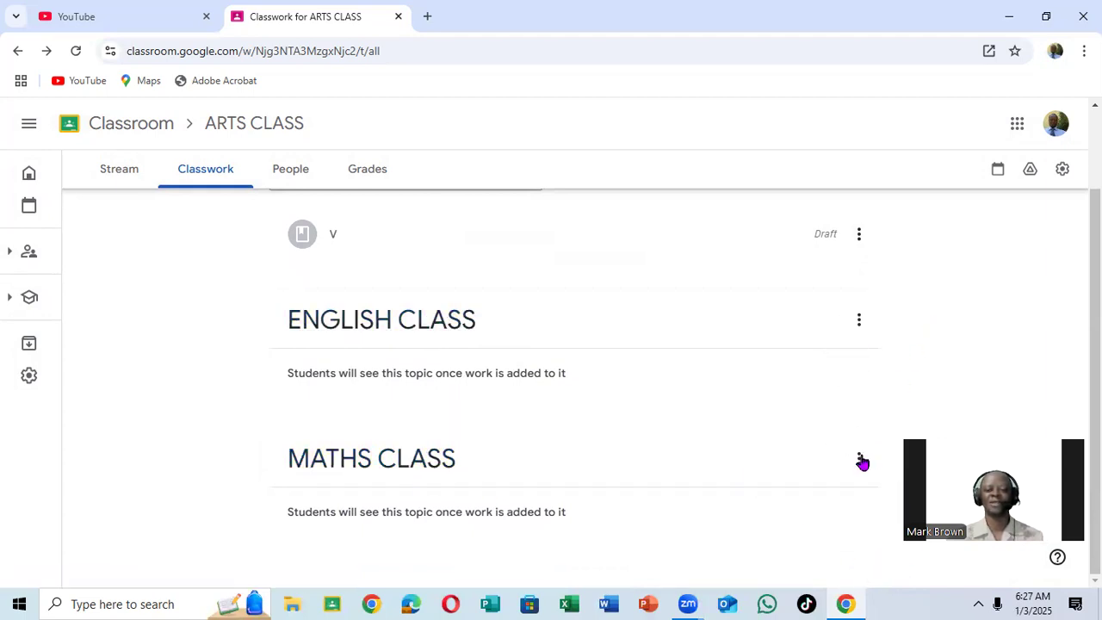
pyautogui.click(861, 323)
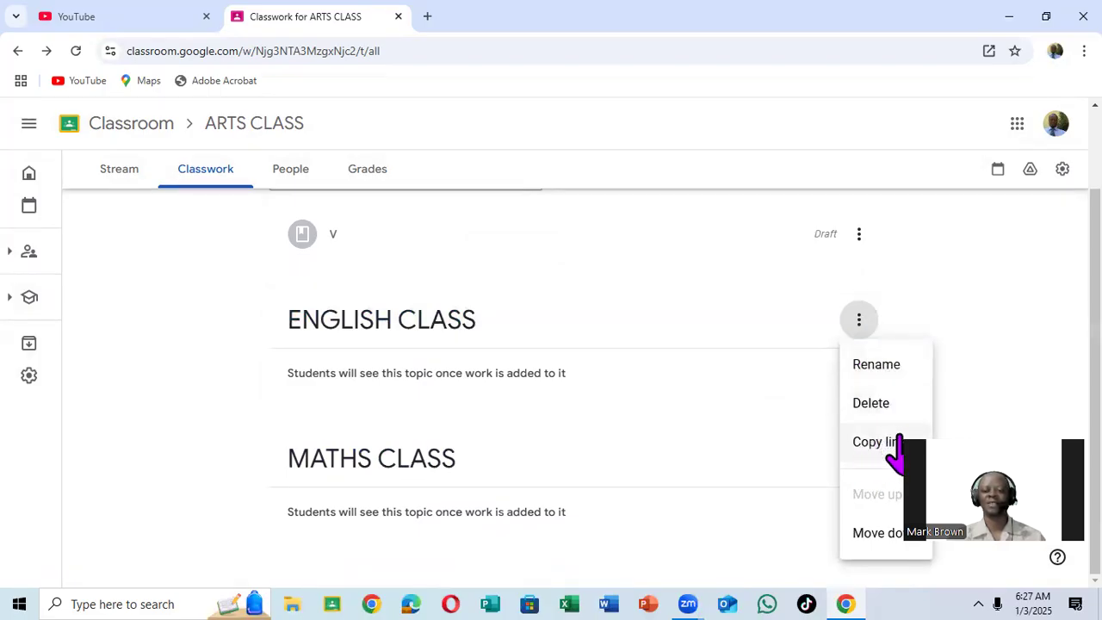
pyautogui.click(872, 539)
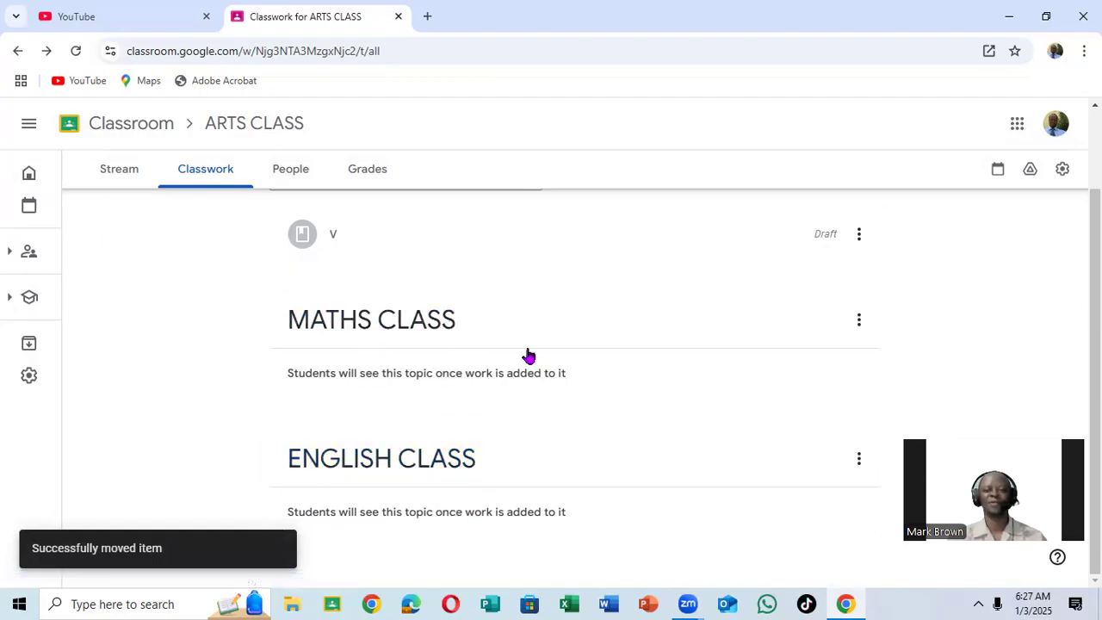
# Start a new material to view the topics it can be assigned to, and close it without entering anything.
pyautogui.scroll(2, 524, 357)
pyautogui.click(316, 239)
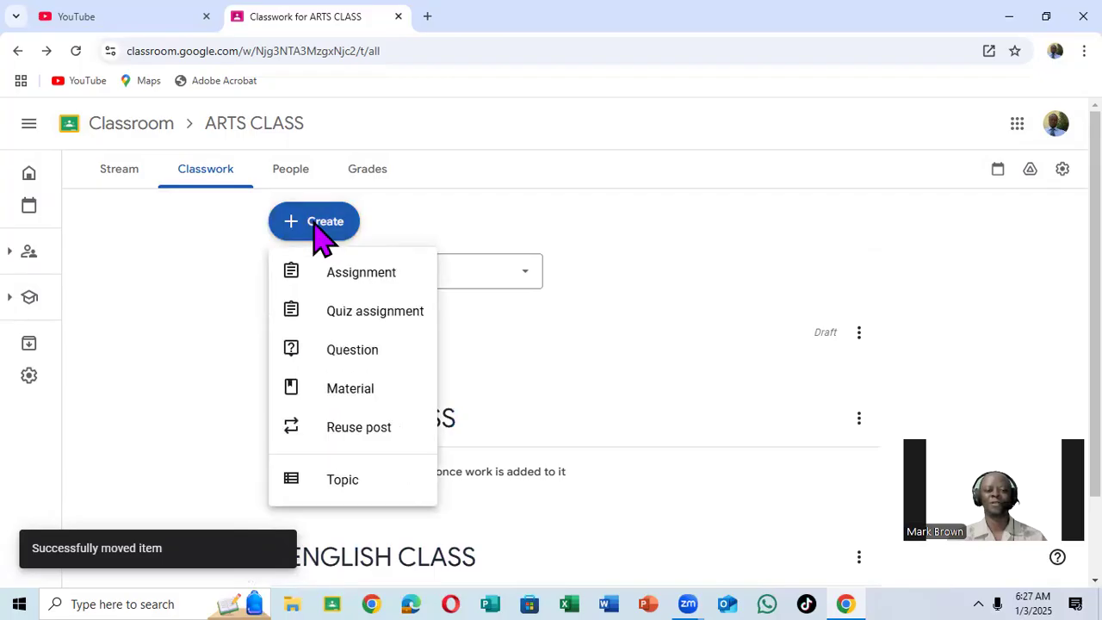
pyautogui.click(362, 392)
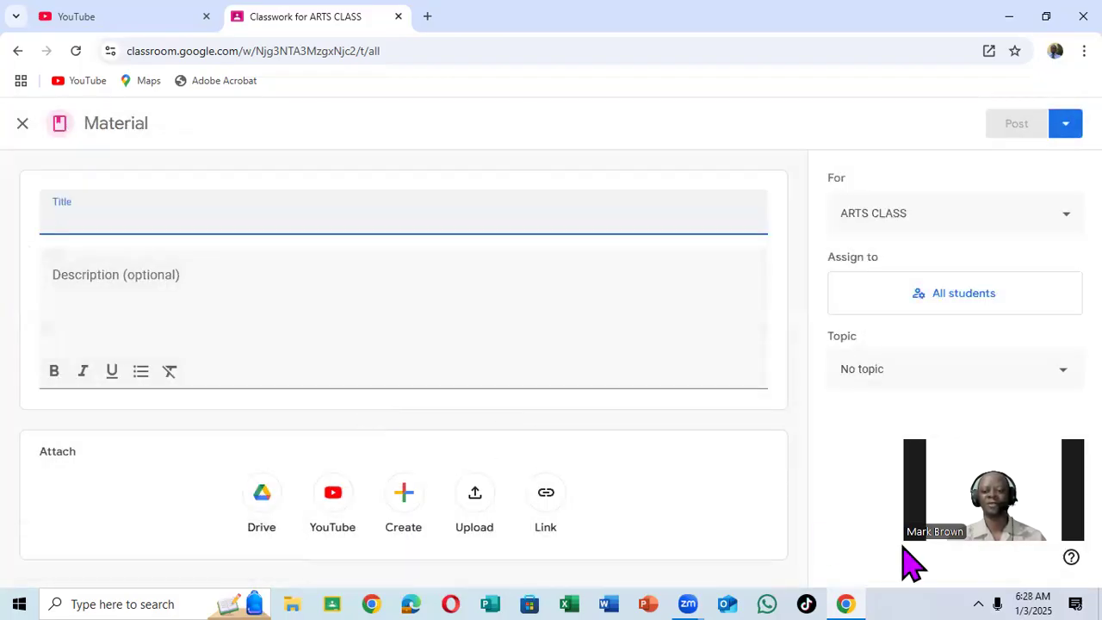
pyautogui.moveTo(1022, 591); pyautogui.dragTo(1048, 178)
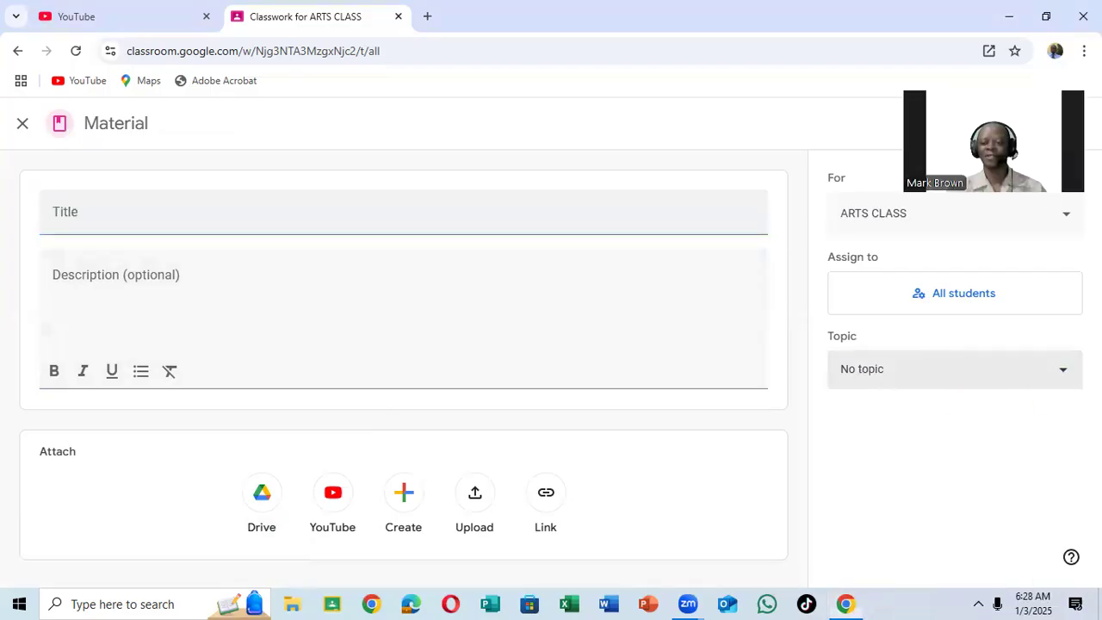
pyautogui.click(947, 369)
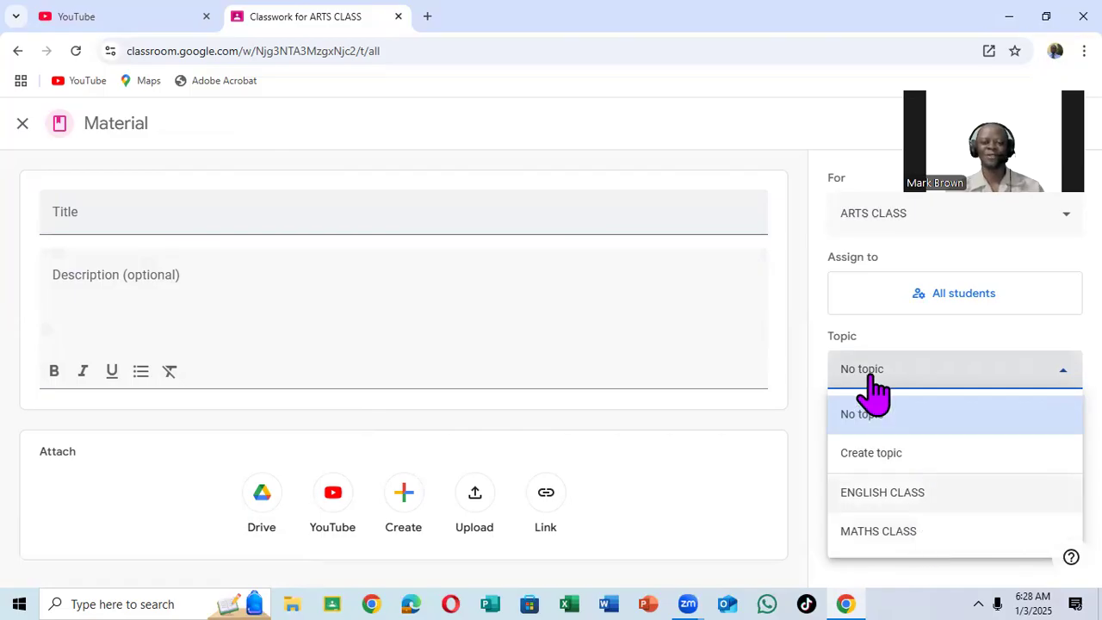
pyautogui.click(680, 118)
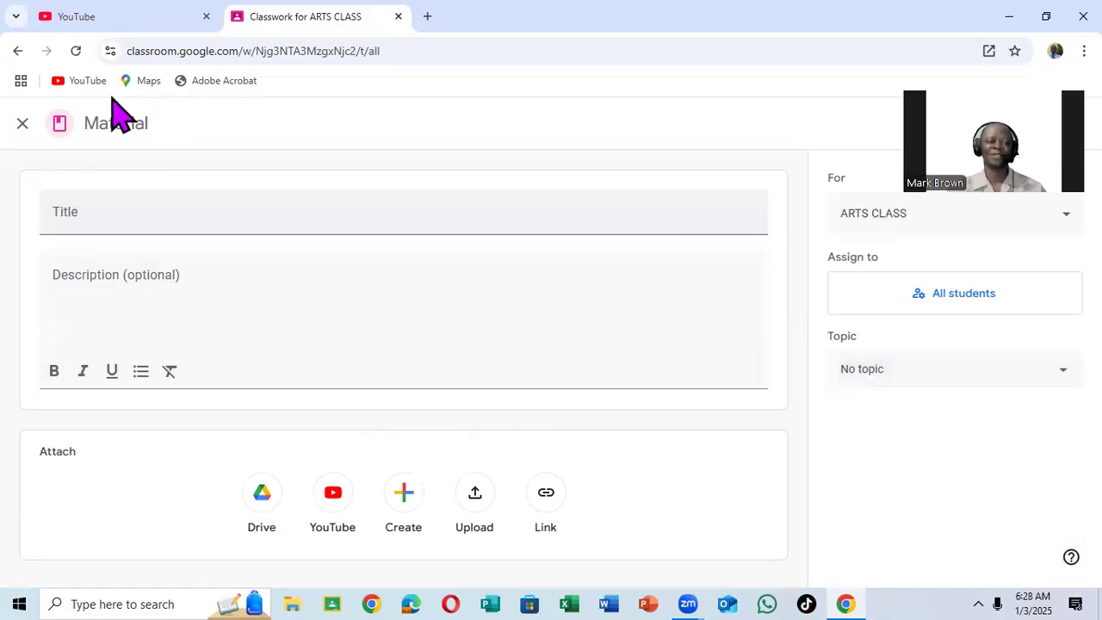
pyautogui.click(23, 121)
pyautogui.scroll(-1, 784, 394)
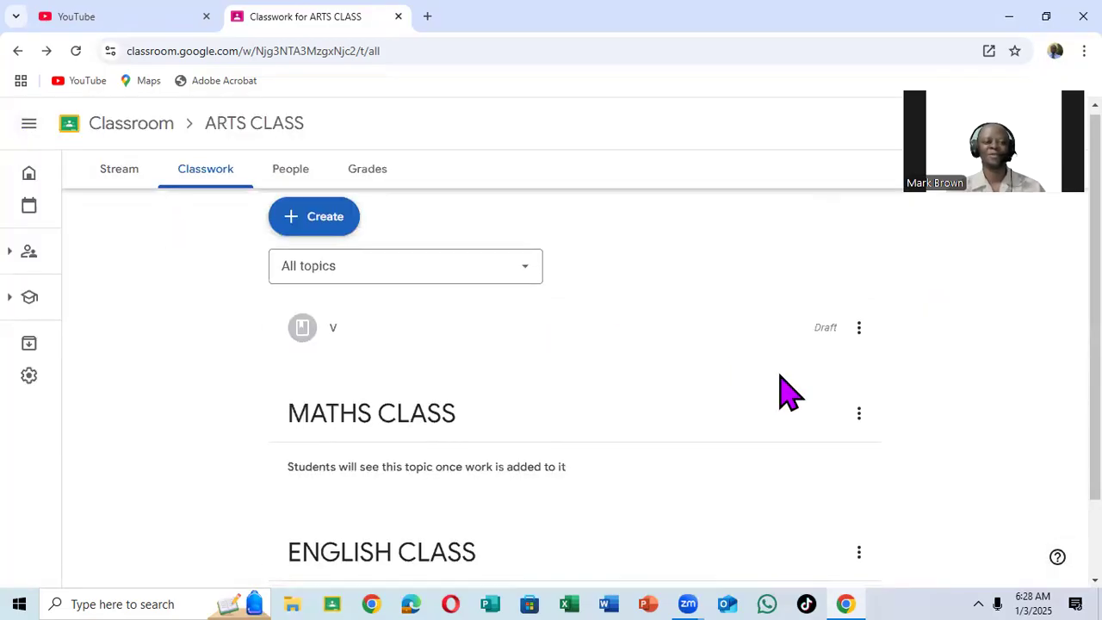
# Open the class's People page, browse the suggested contacts for inviting teachers, and cancel the invitation.
pyautogui.click(289, 176)
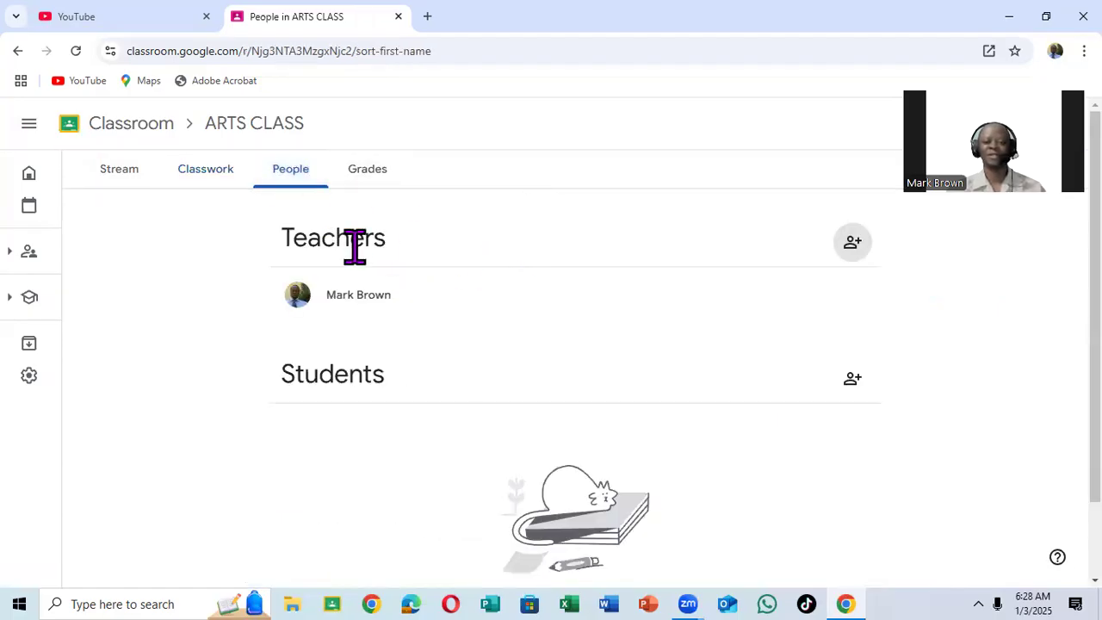
pyautogui.scroll(-1, 410, 292)
pyautogui.scroll(1, 423, 295)
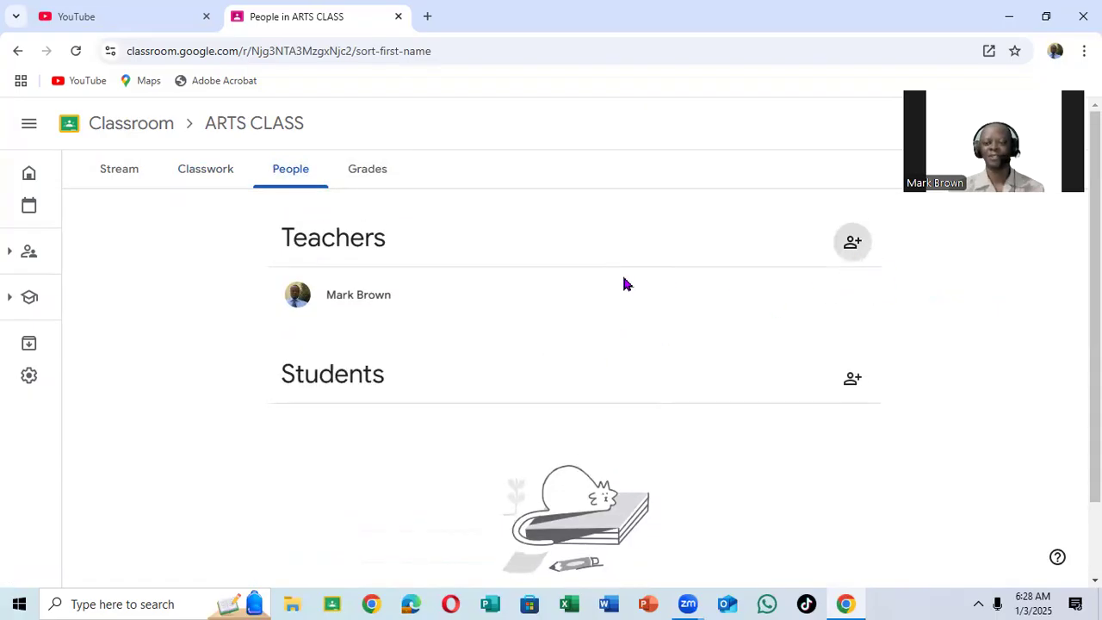
pyautogui.click(851, 242)
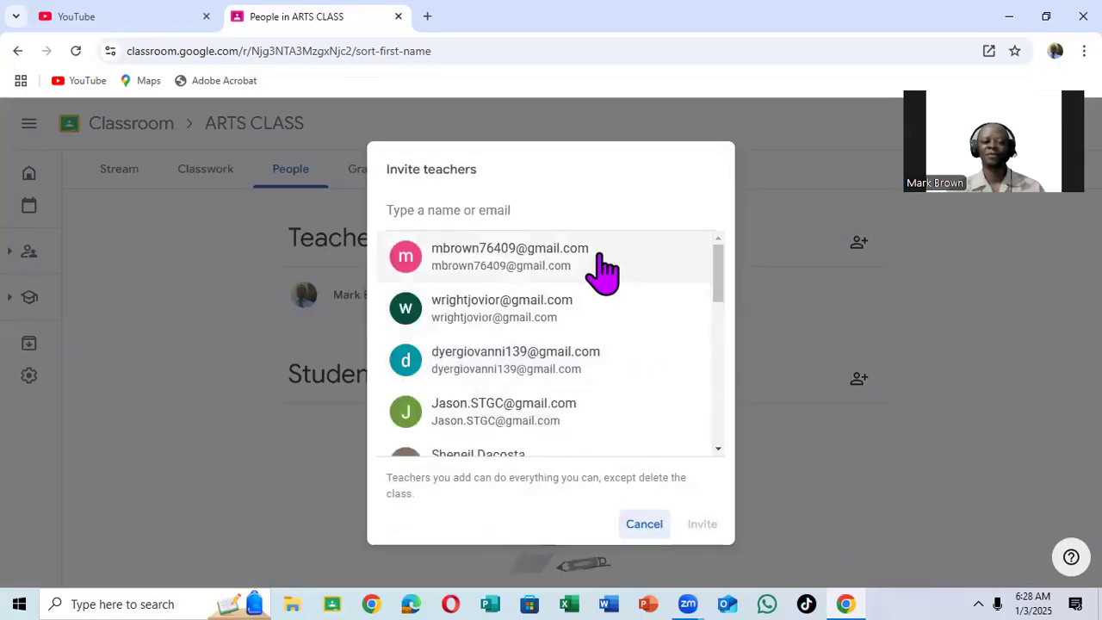
pyautogui.scroll(-2, 573, 370)
pyautogui.scroll(-2, 574, 386)
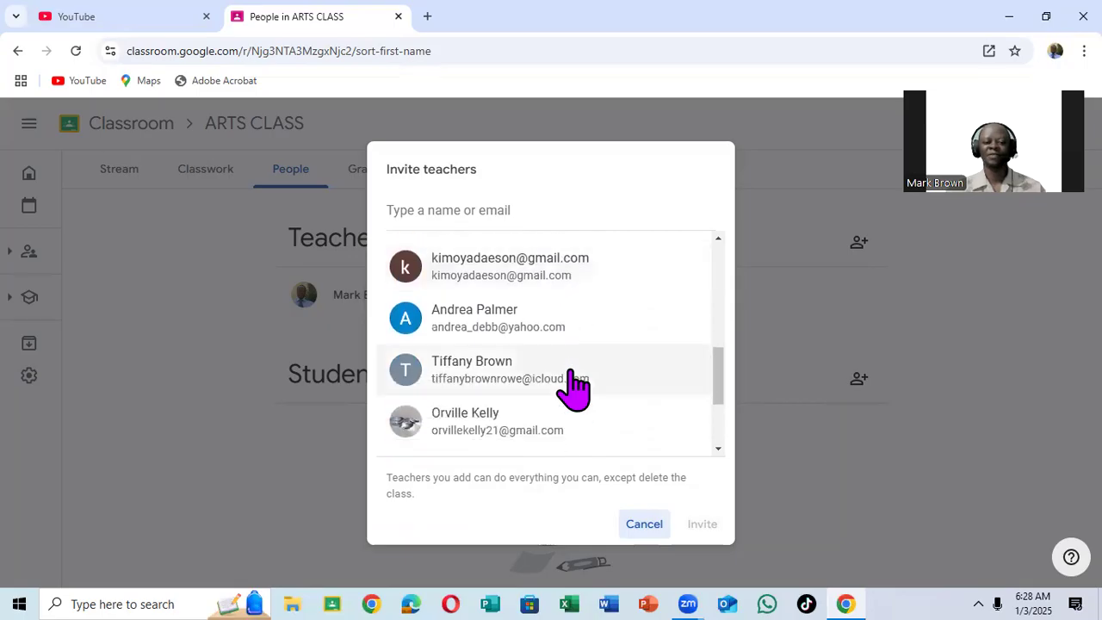
pyautogui.scroll(4, 591, 370)
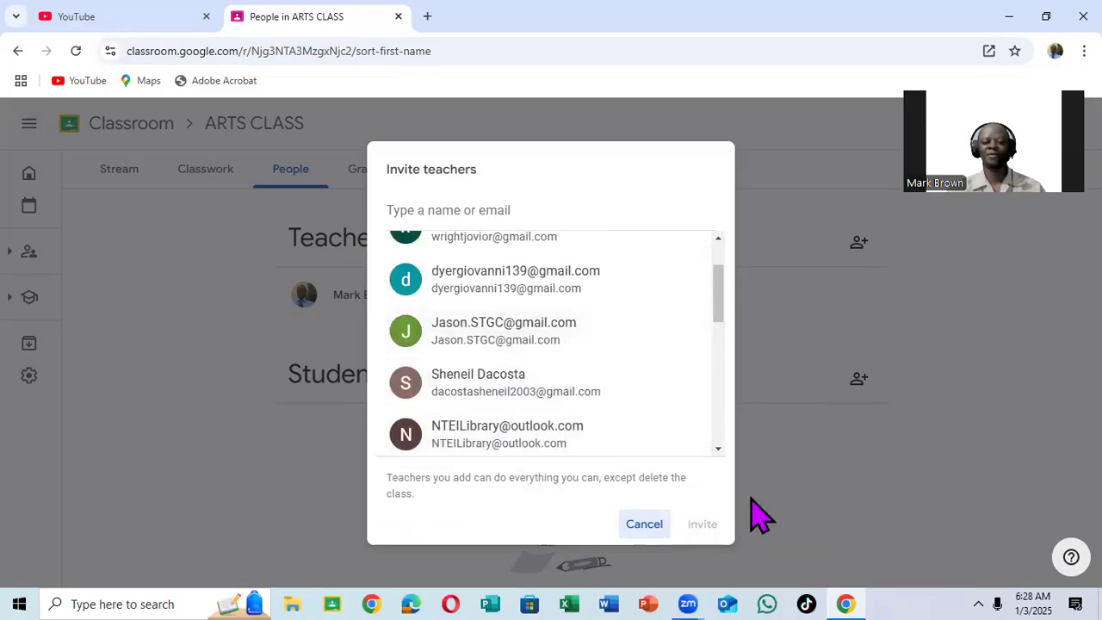
pyautogui.click(647, 518)
# Browse the suggested contacts for inviting students and cancel the invitation.
pyautogui.click(855, 387)
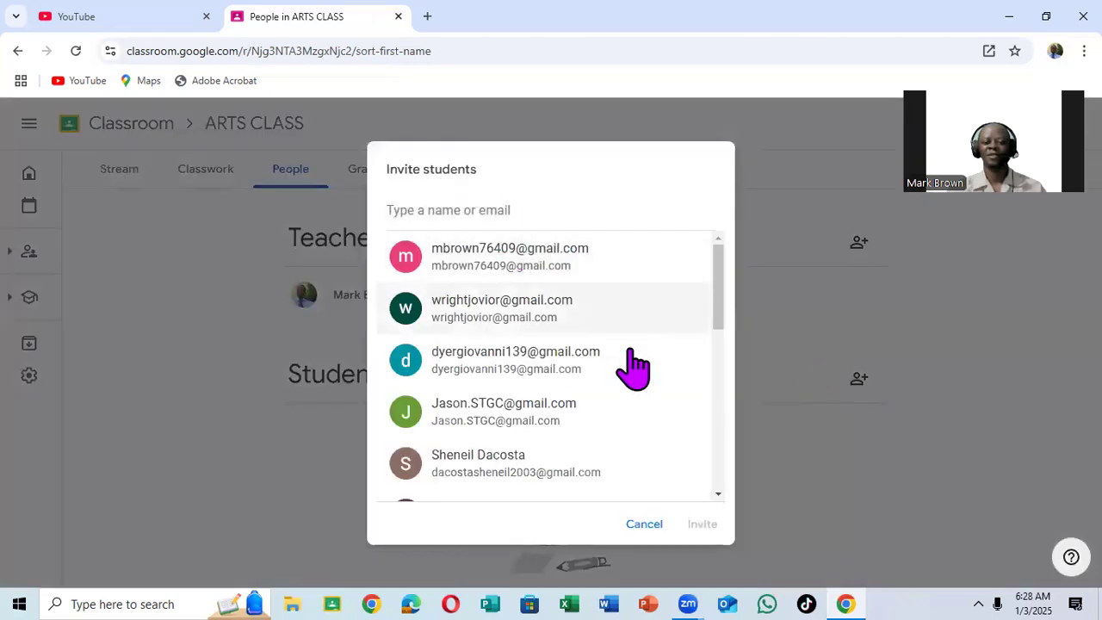
pyautogui.scroll(-5, 681, 431)
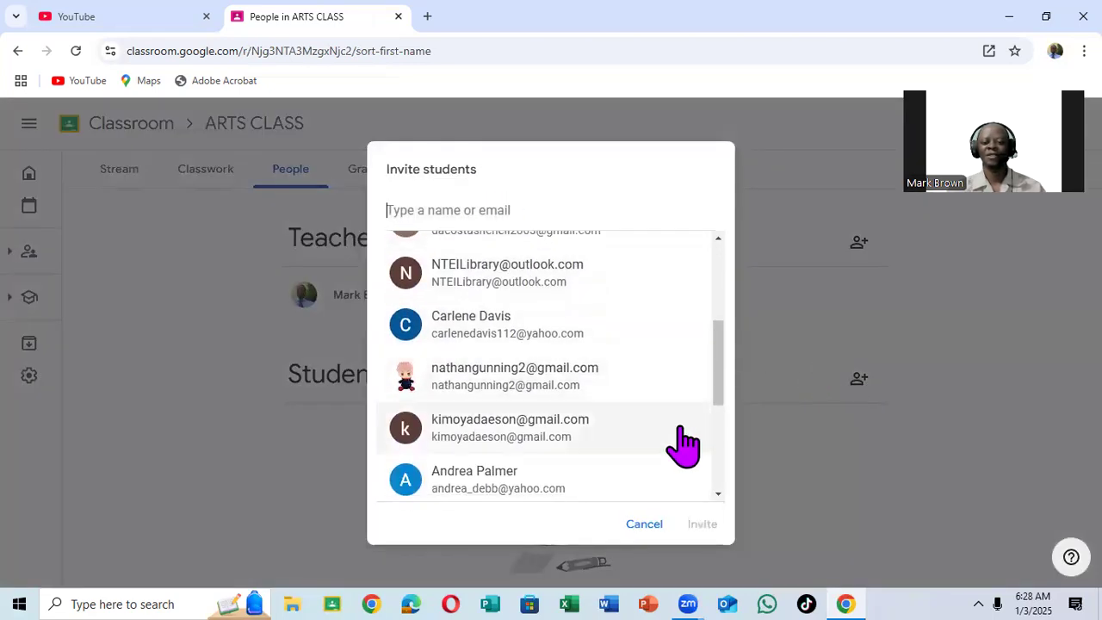
pyautogui.click(655, 525)
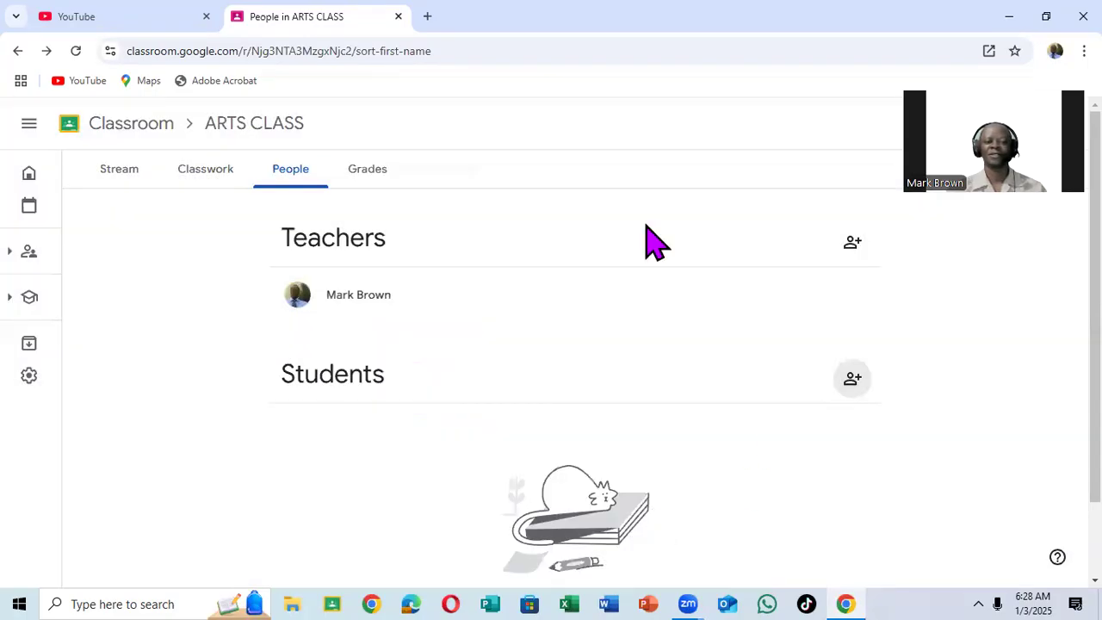
# View the class's Grades page and return to the Stream to look over its banner and announcement.
pyautogui.click(379, 176)
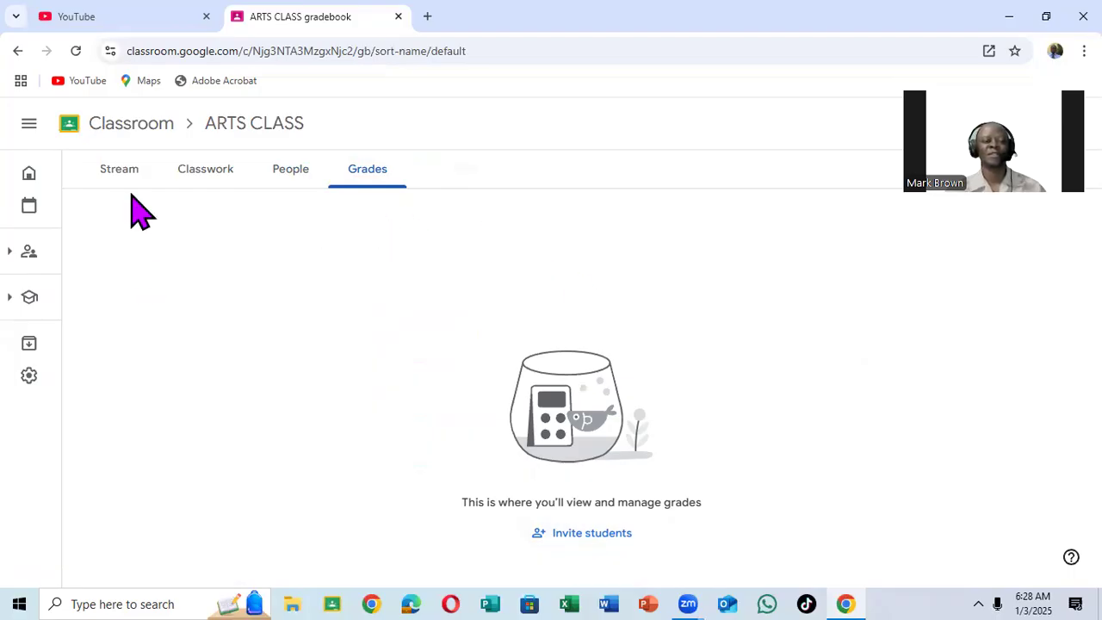
pyautogui.click(123, 167)
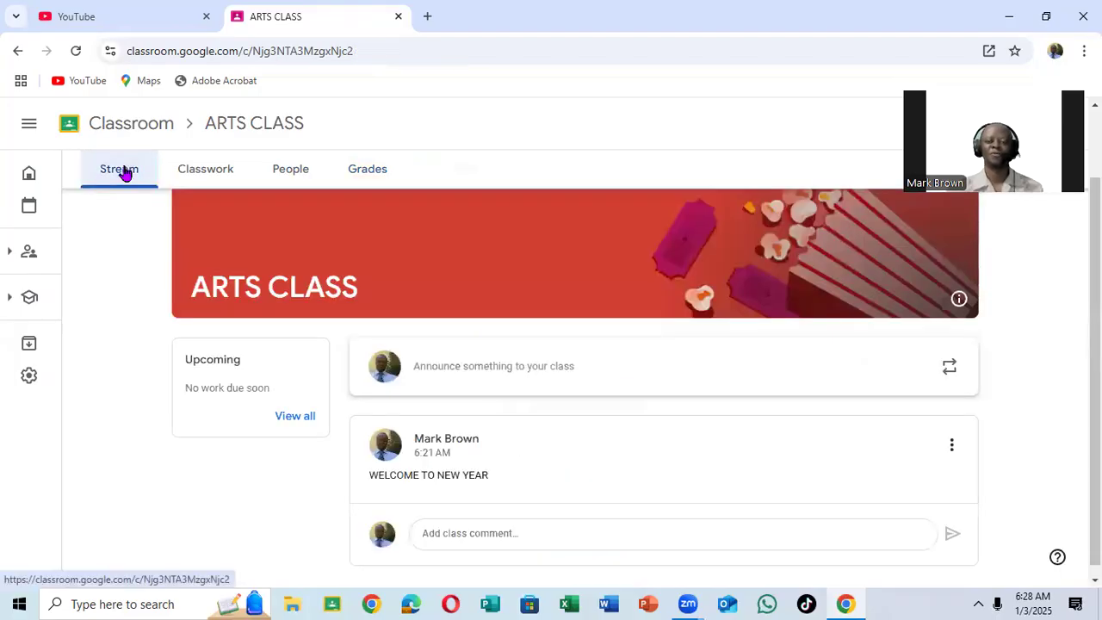
pyautogui.scroll(-1, 717, 341)
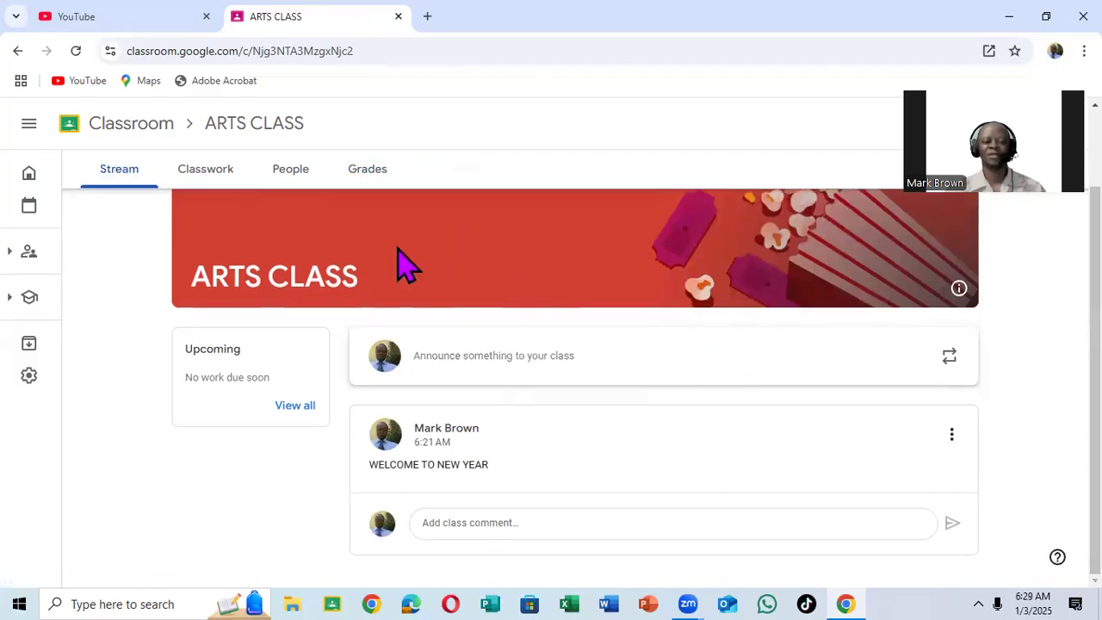
pyautogui.scroll(2, 404, 263)
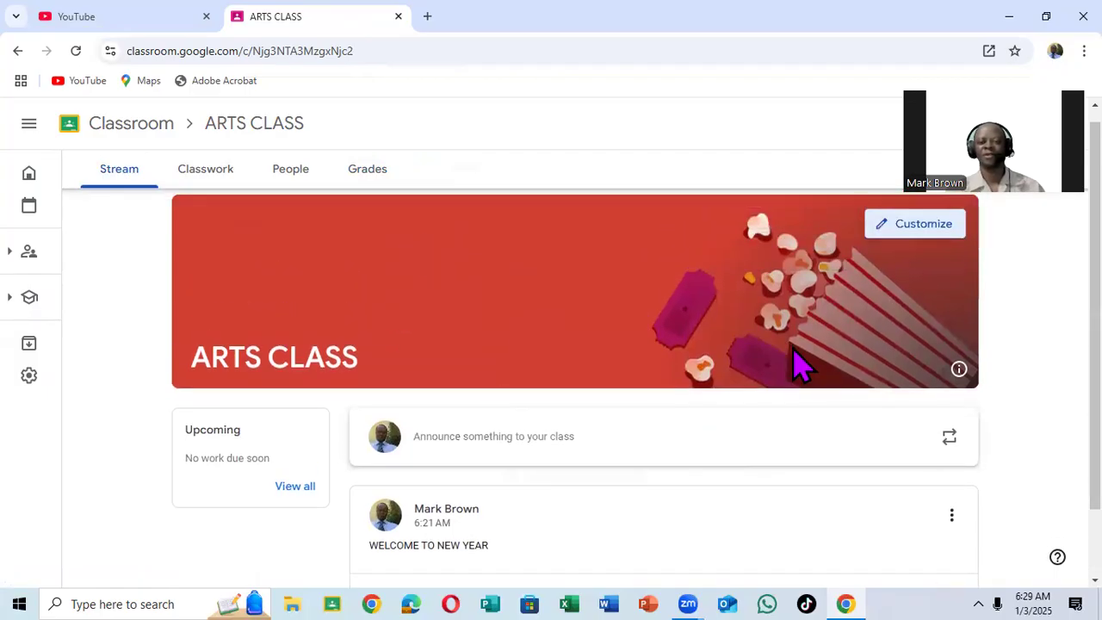